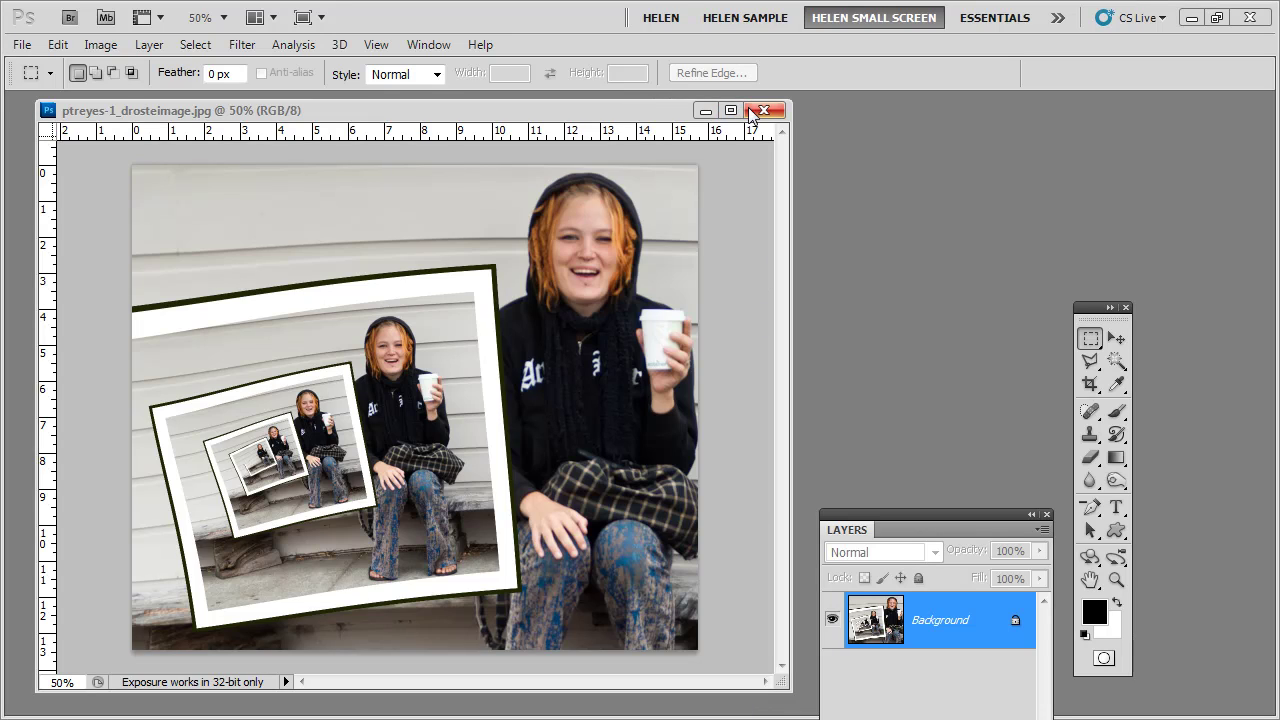
Step: Bring the ptreyes-1.jpg window forward, reposition it, zoom to 50% and enlarge the window
{"action": "left_click", "coordinate": [705, 111]}
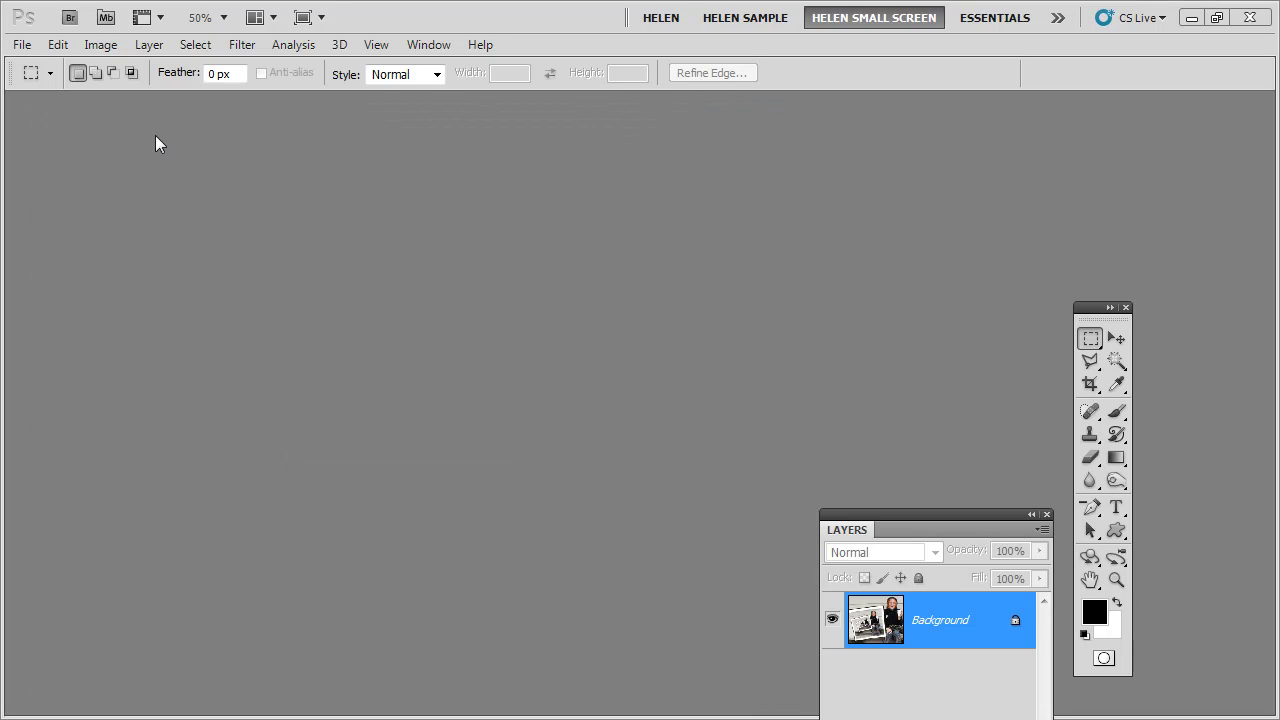
{"action": "left_click", "coordinate": [443, 45]}
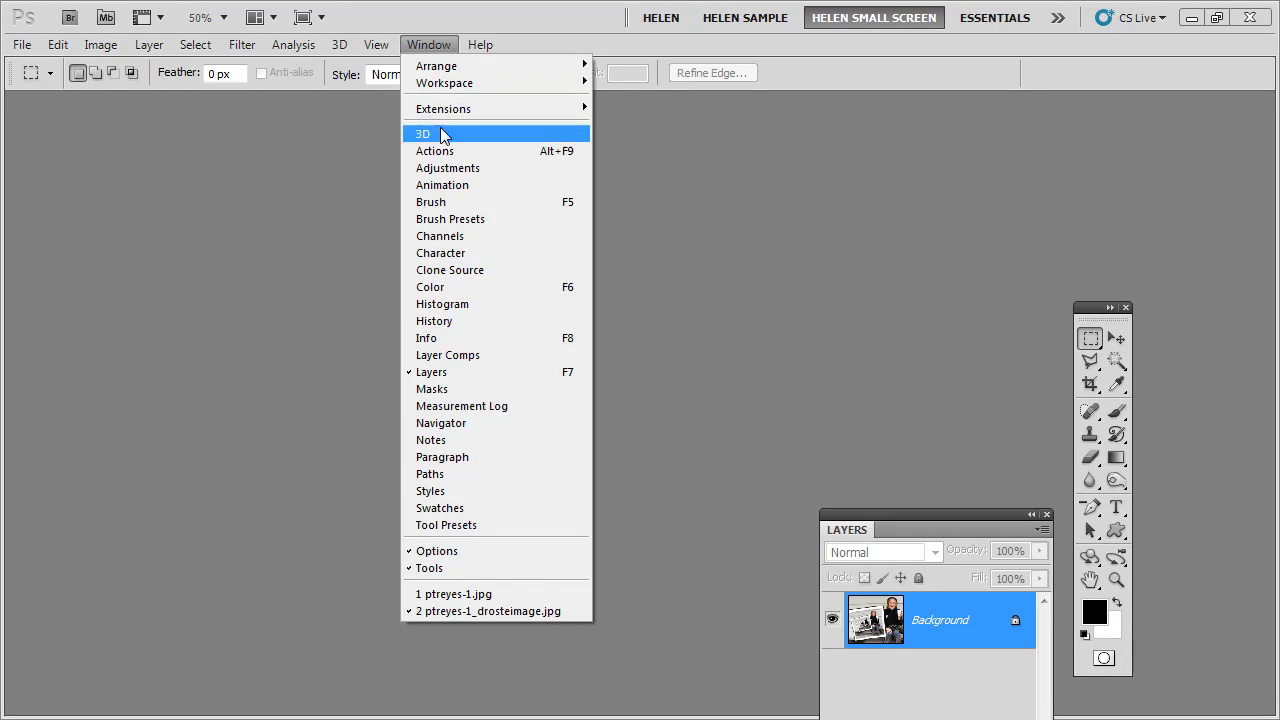
{"action": "left_click", "coordinate": [510, 595]}
{"action": "left_click_drag", "start_coordinate": [306, 112], "coordinate": [368, 116]}
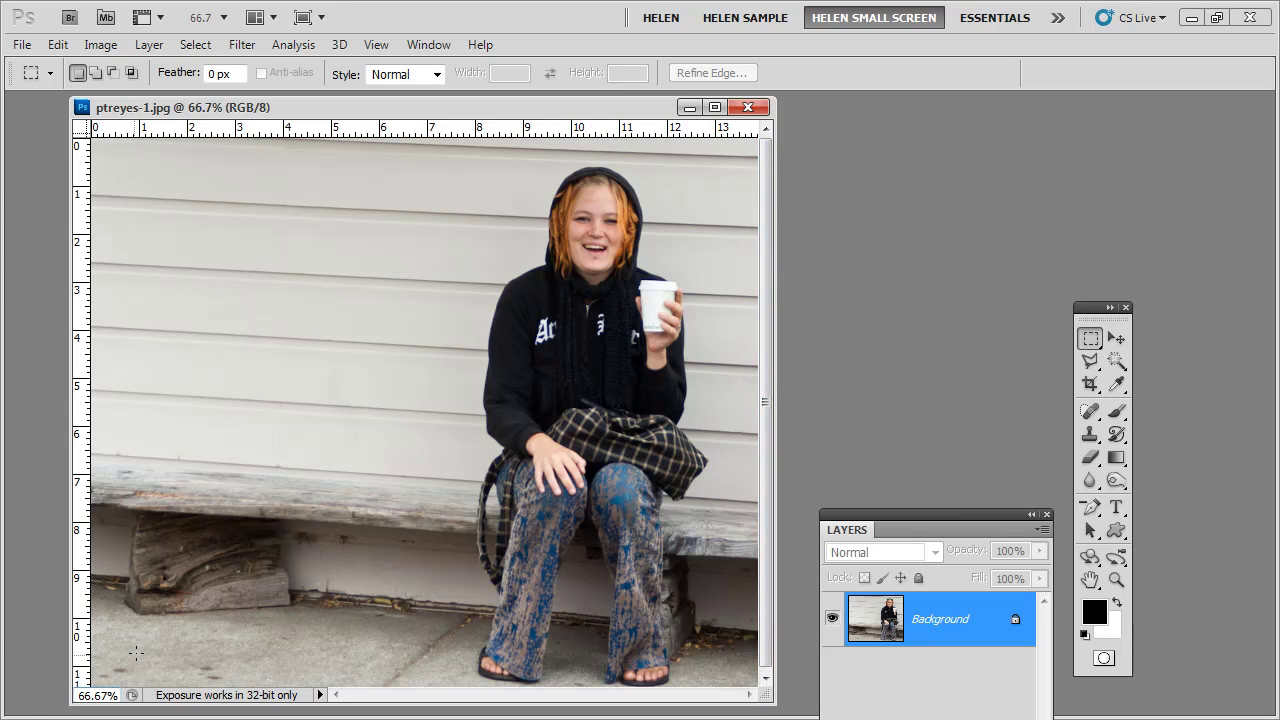
{"action": "key", "text": "z"}
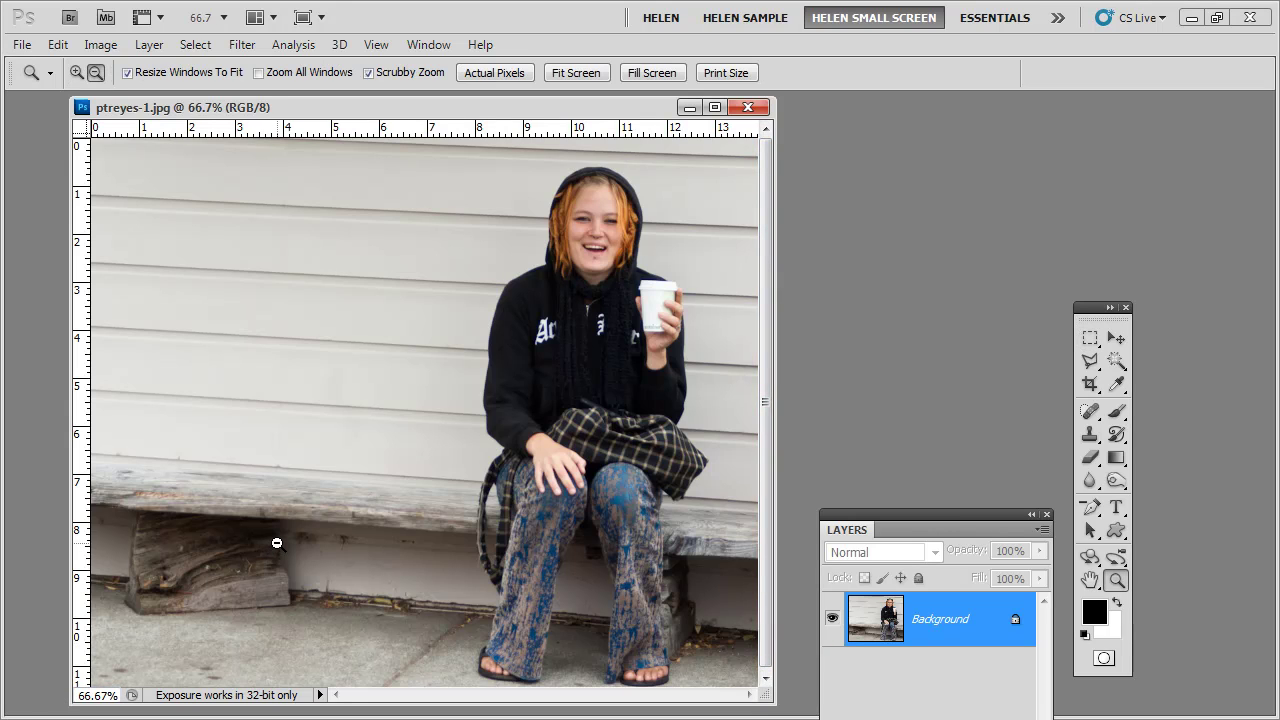
{"action": "left_click", "coordinate": [276, 545], "text": "alt"}
{"action": "left_click_drag", "start_coordinate": [604, 492], "coordinate": [665, 633]}
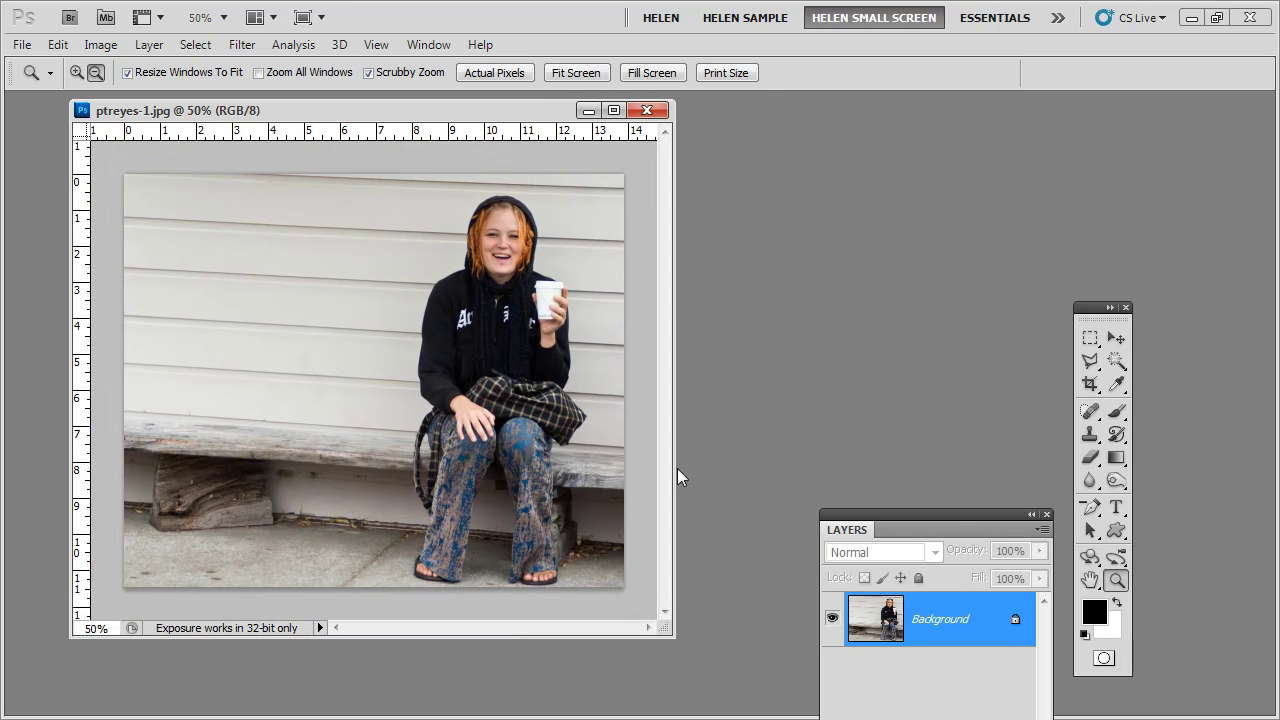
Step: Crop outward past all four photo edges to add a white border
{"action": "left_click", "coordinate": [1091, 385]}
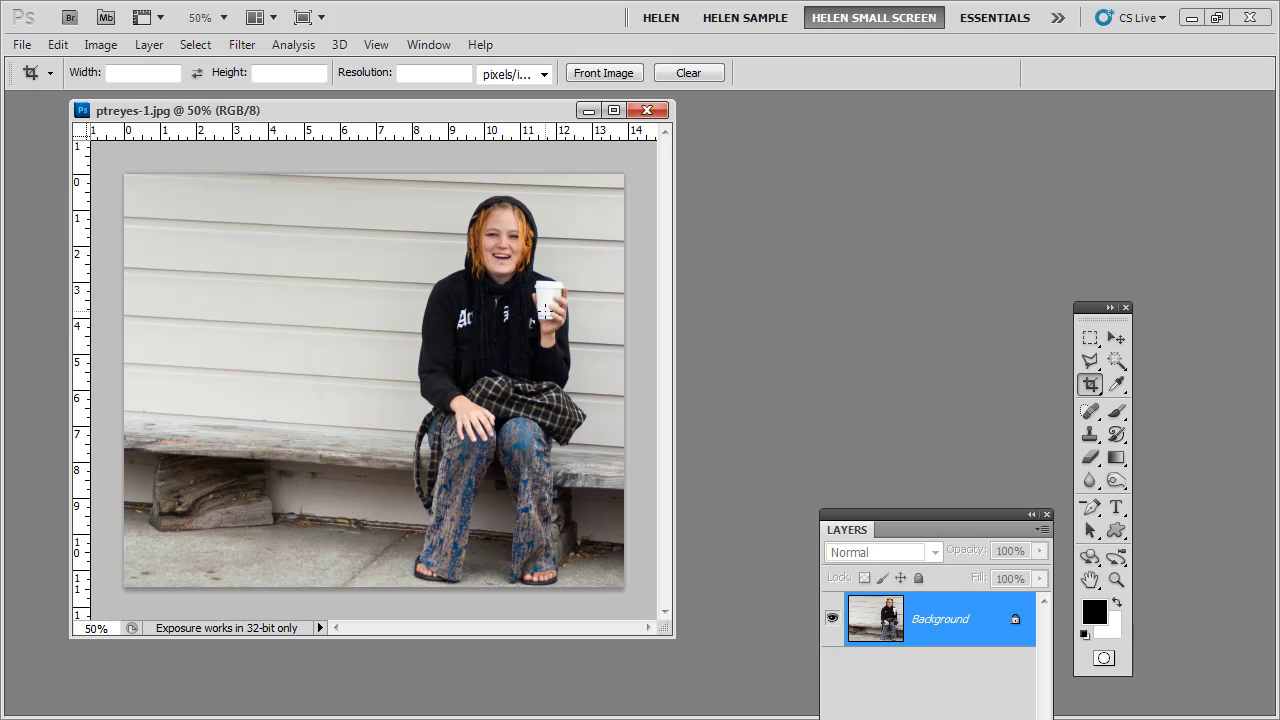
{"action": "left_click_drag", "start_coordinate": [124, 175], "coordinate": [624, 587]}
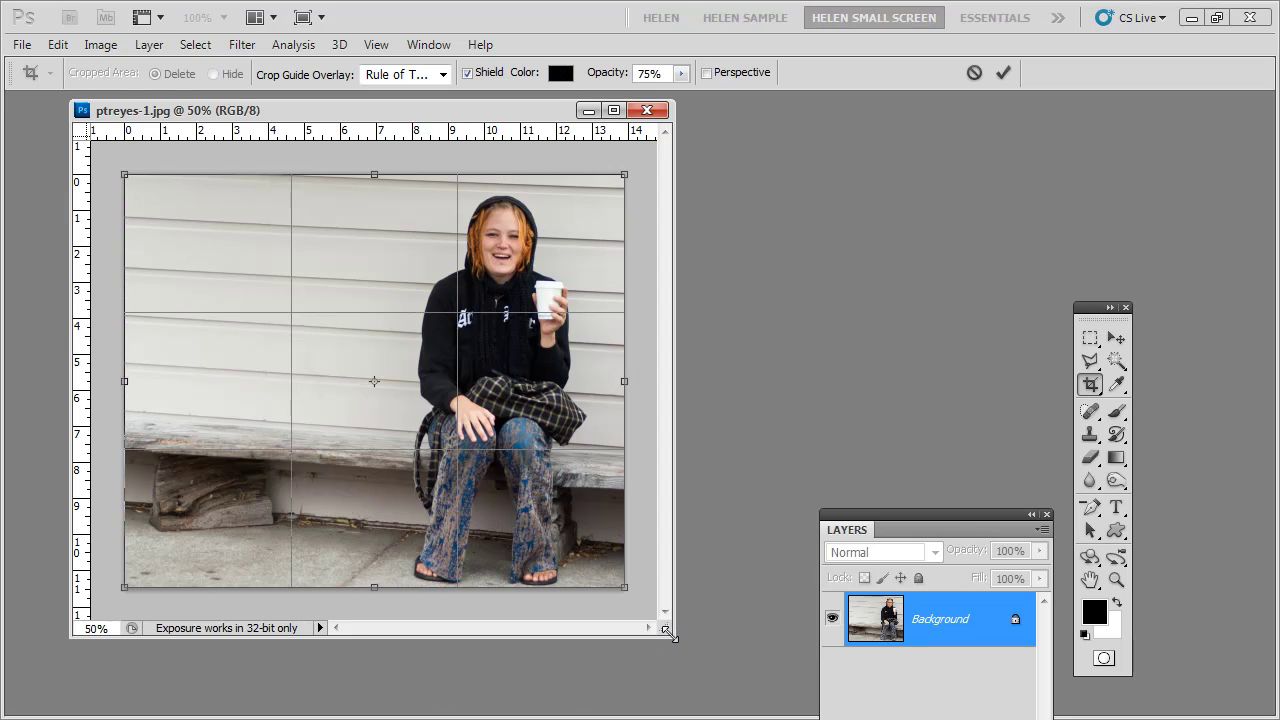
{"action": "left_click_drag", "start_coordinate": [672, 636], "coordinate": [733, 681]}
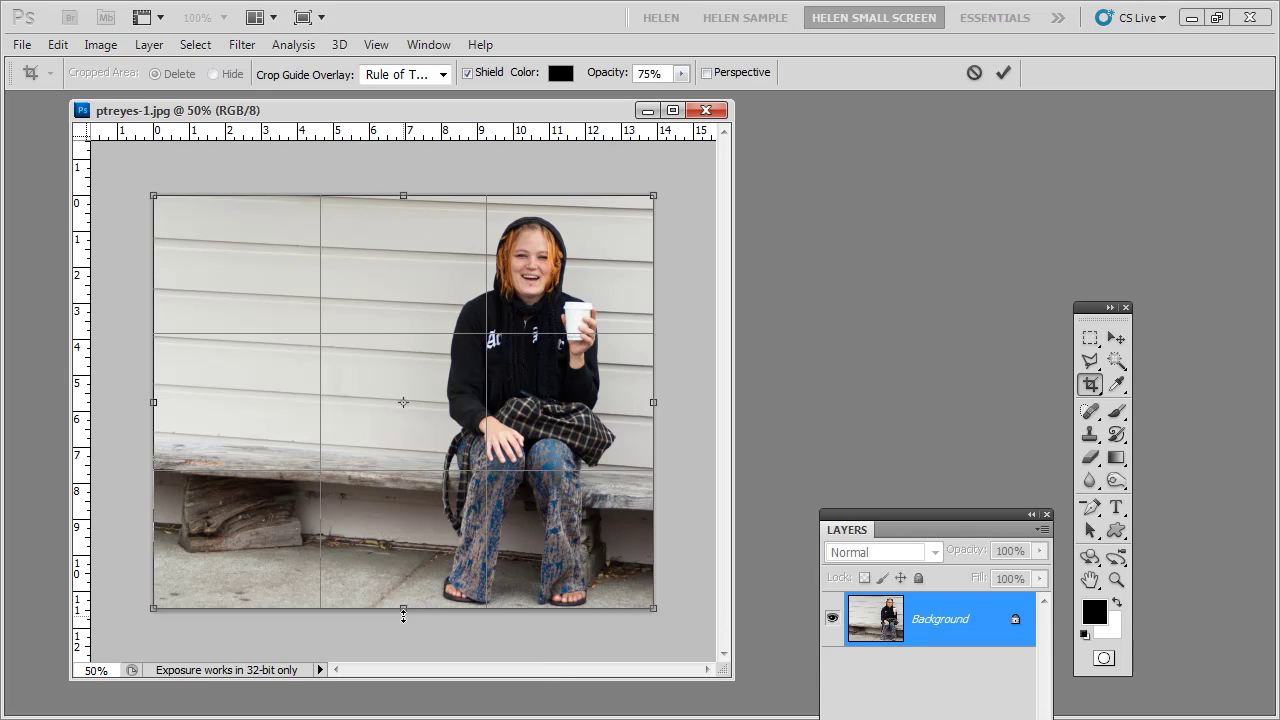
{"action": "left_click_drag", "start_coordinate": [404, 611], "coordinate": [404, 626]}
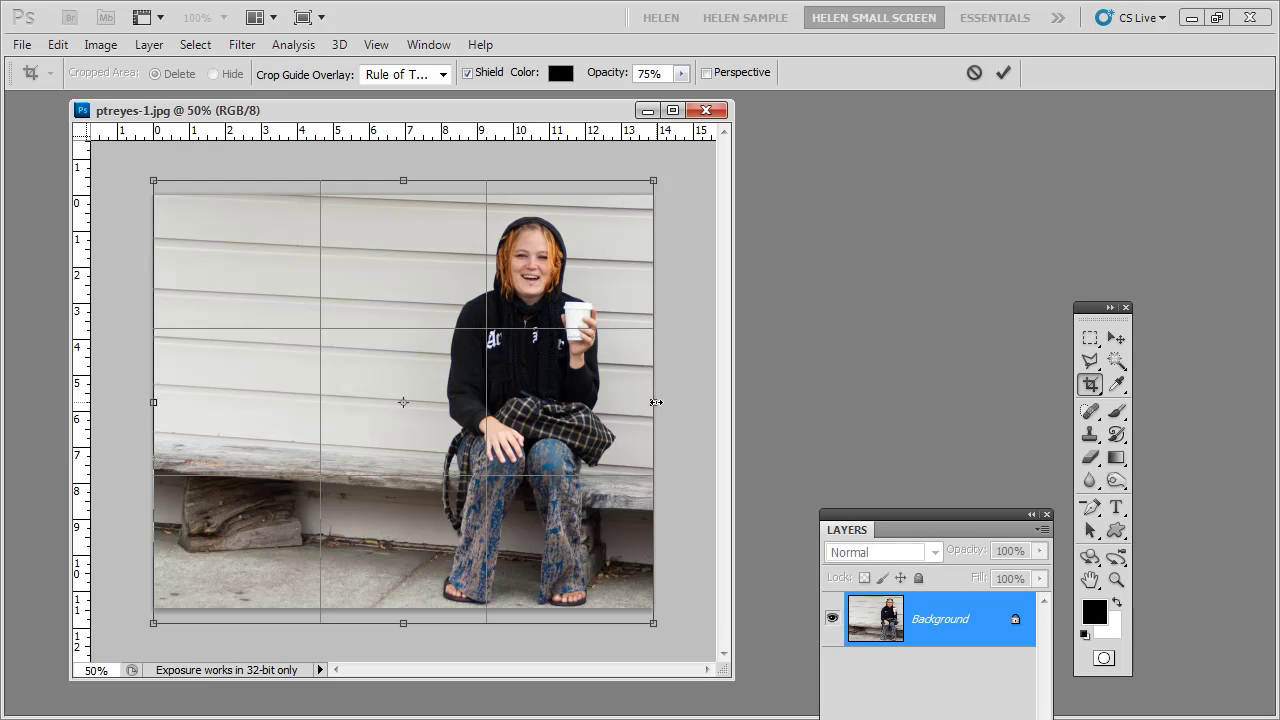
{"action": "left_click_drag", "start_coordinate": [654, 403], "coordinate": [671, 410]}
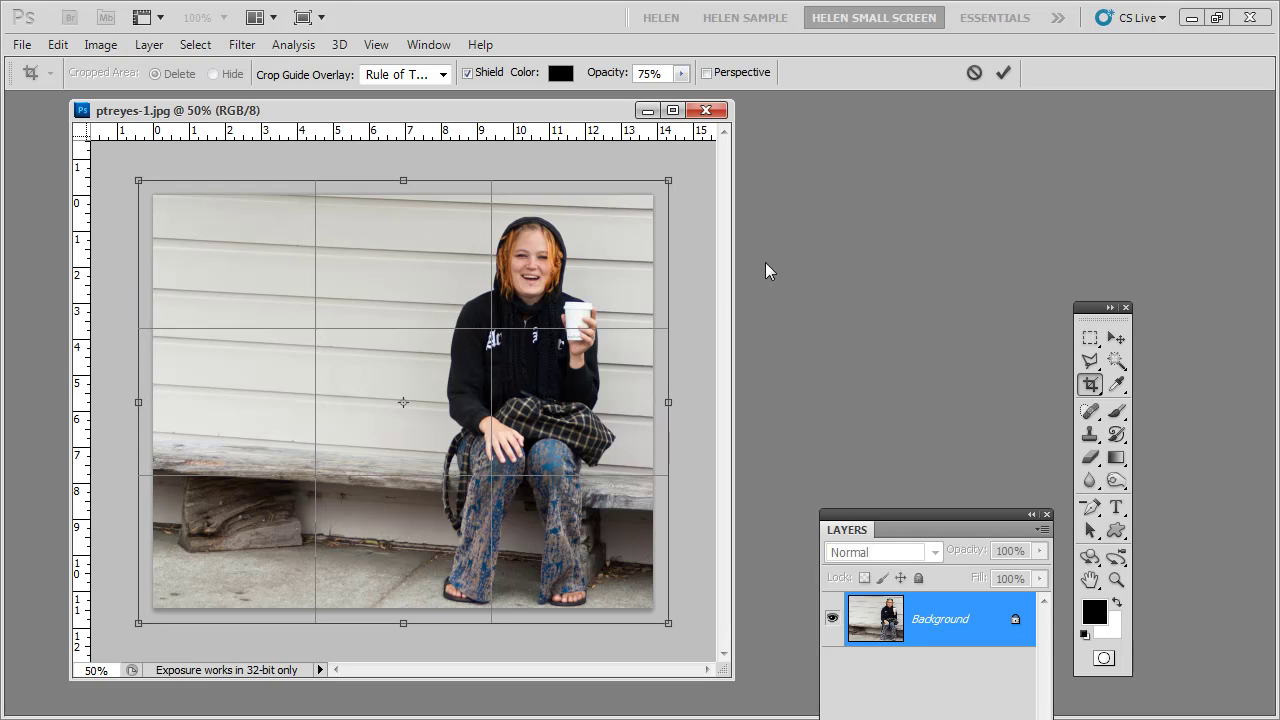
{"action": "left_click", "coordinate": [998, 74]}
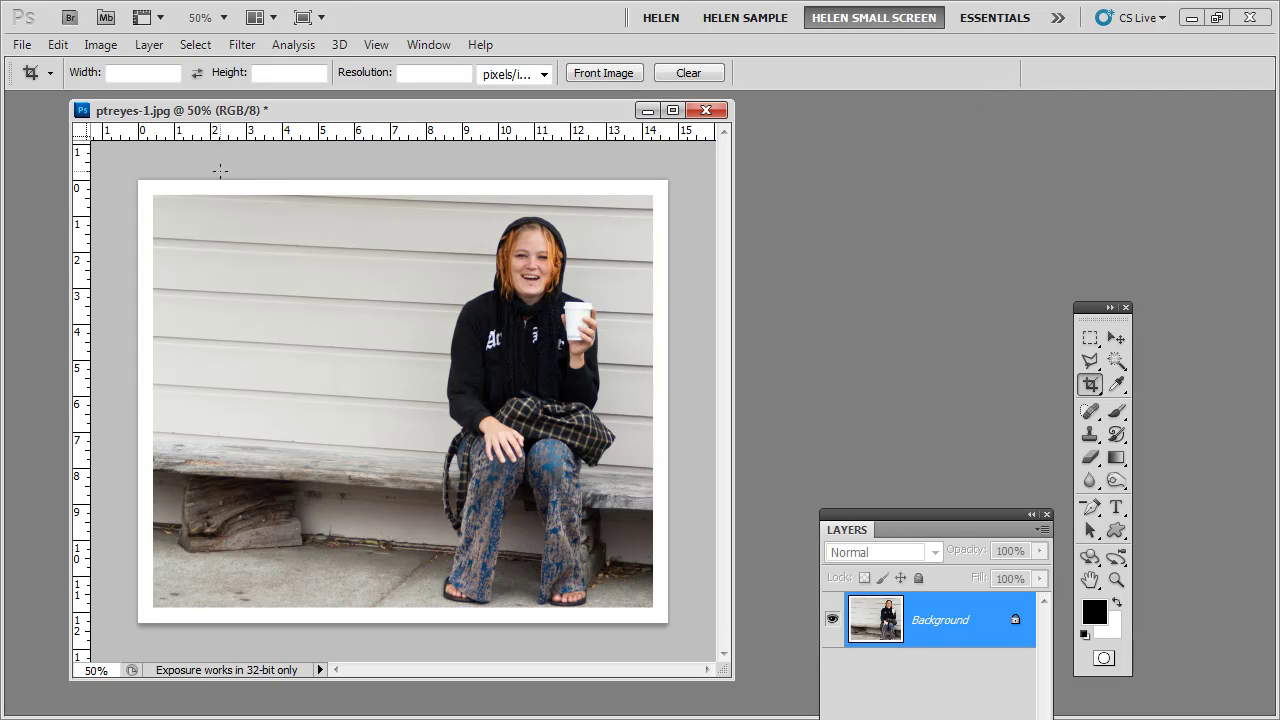
Step: Swap the colours and crop slightly outward again to add a thin black outer border
{"action": "left_click_drag", "start_coordinate": [1090, 311], "coordinate": [1067, 177]}
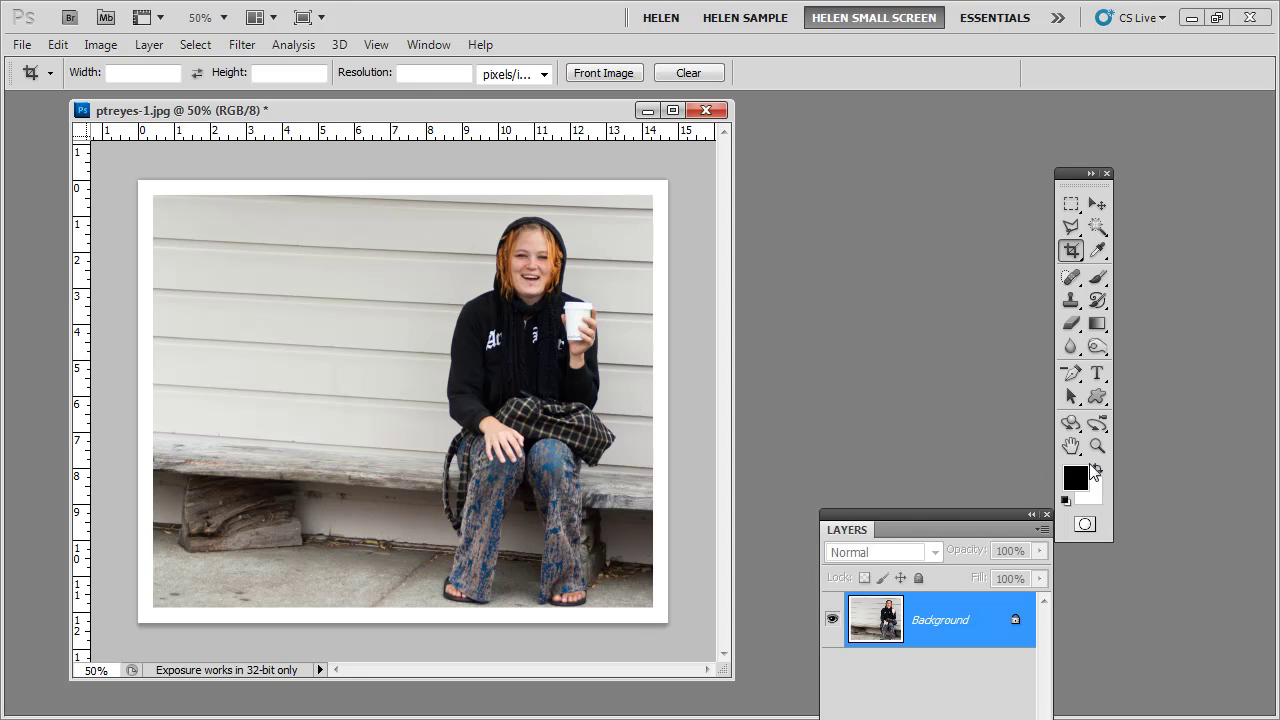
{"action": "left_click", "coordinate": [1097, 469]}
{"action": "left_click_drag", "start_coordinate": [134, 172], "coordinate": [670, 626]}
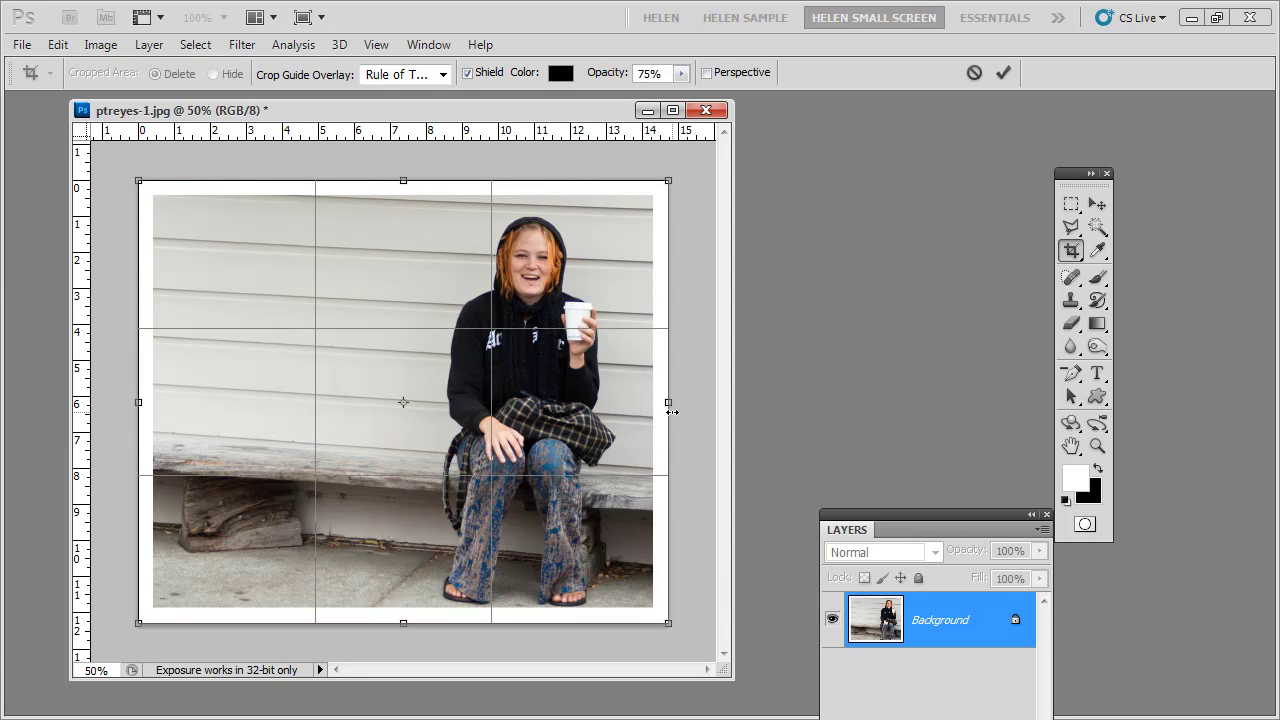
{"action": "left_click_drag", "start_coordinate": [670, 401], "coordinate": [674, 401]}
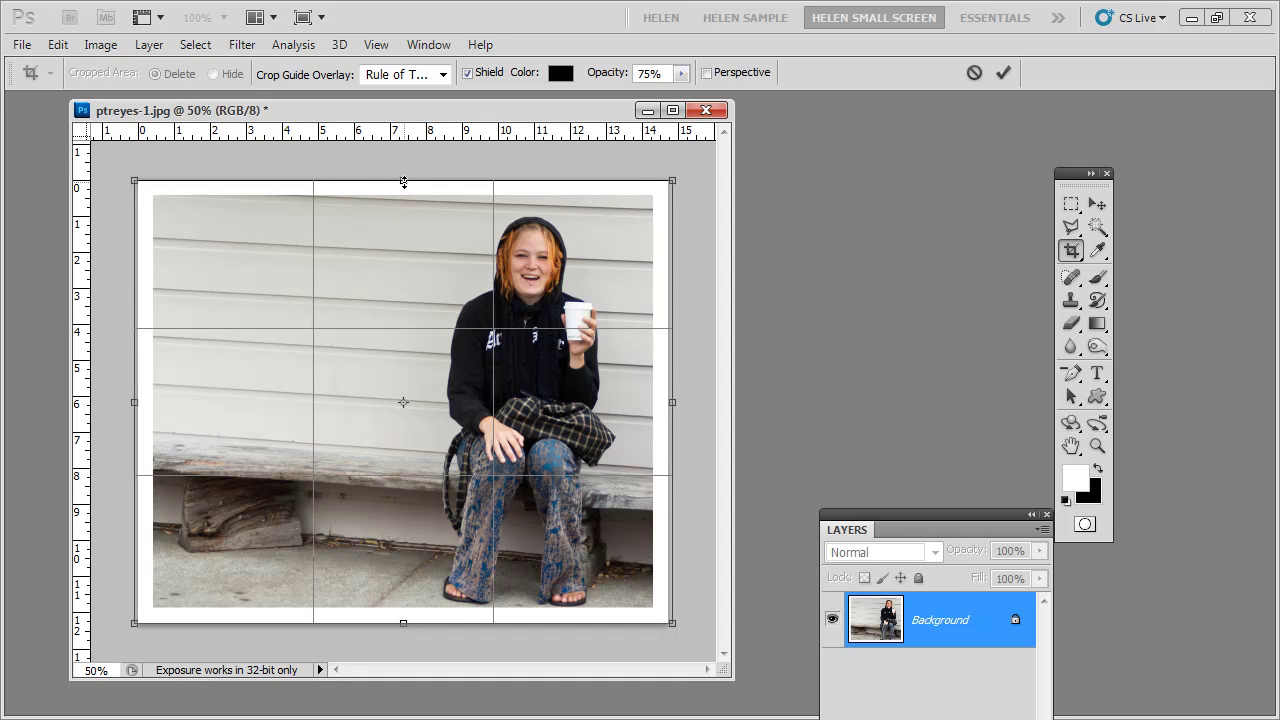
{"action": "left_click_drag", "start_coordinate": [403, 182], "coordinate": [403, 177]}
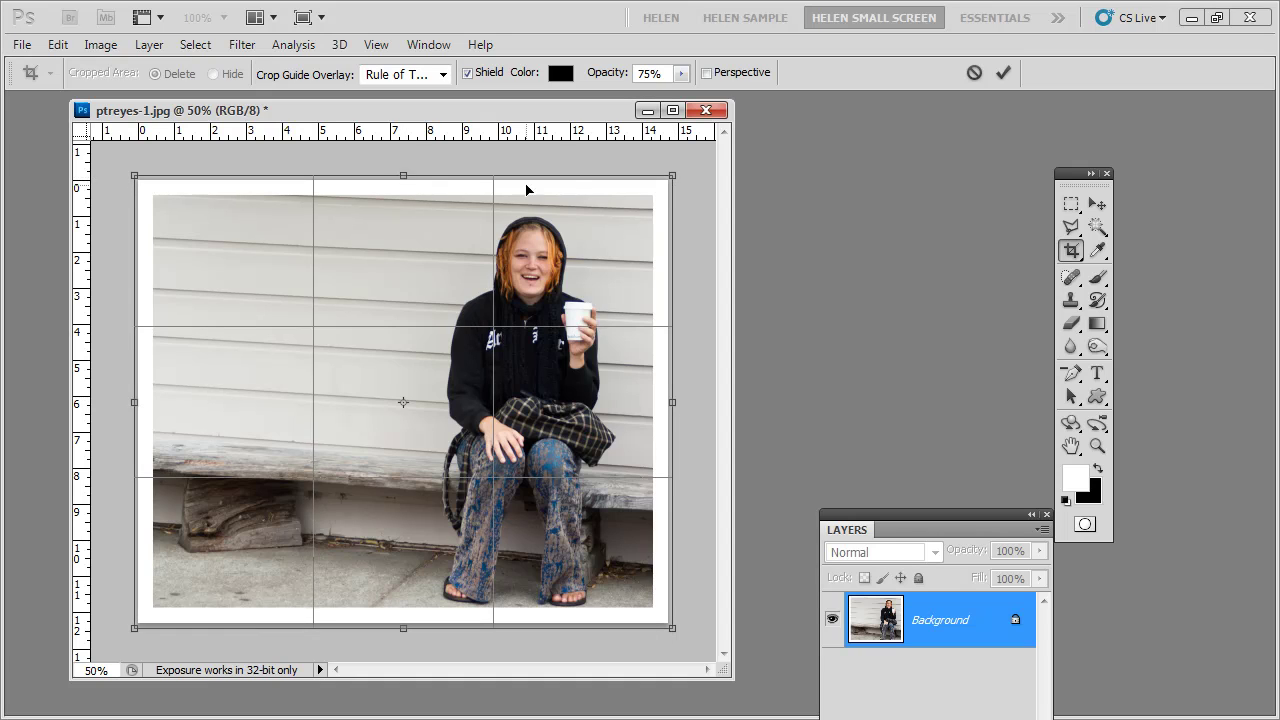
{"action": "left_click", "coordinate": [1003, 72]}
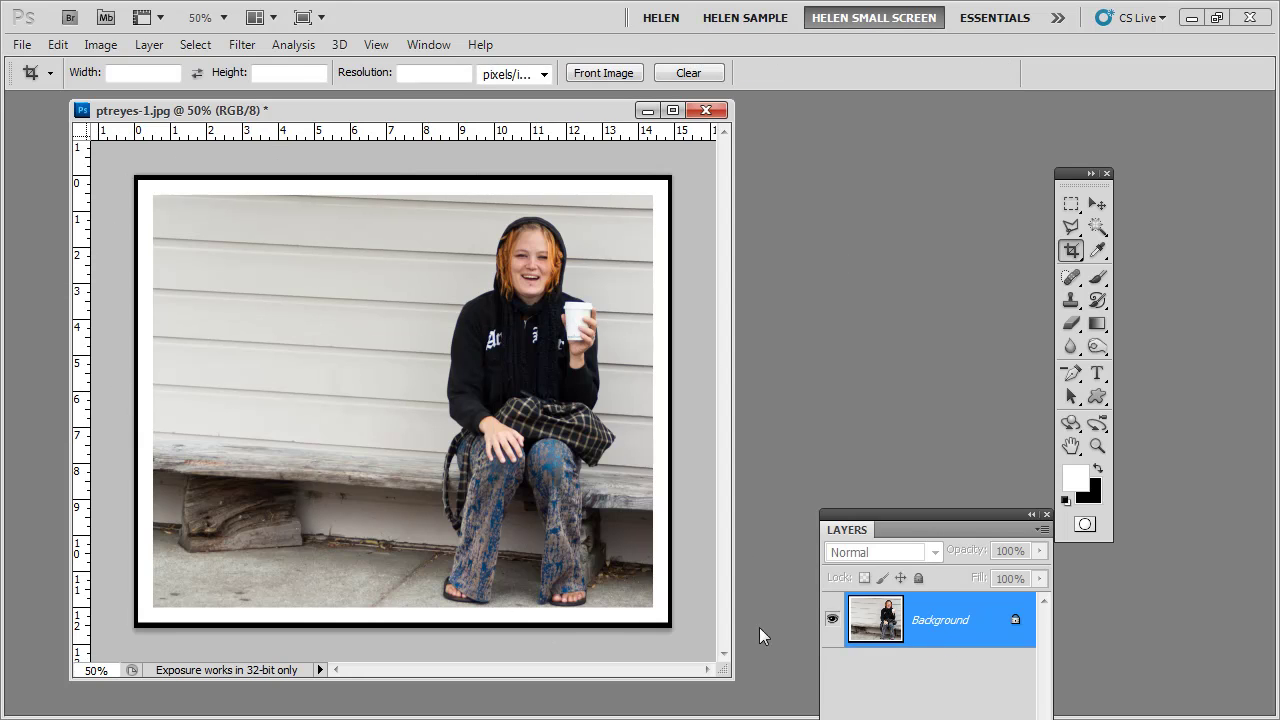
{"action": "left_click_drag", "start_coordinate": [858, 531], "coordinate": [790, 227]}
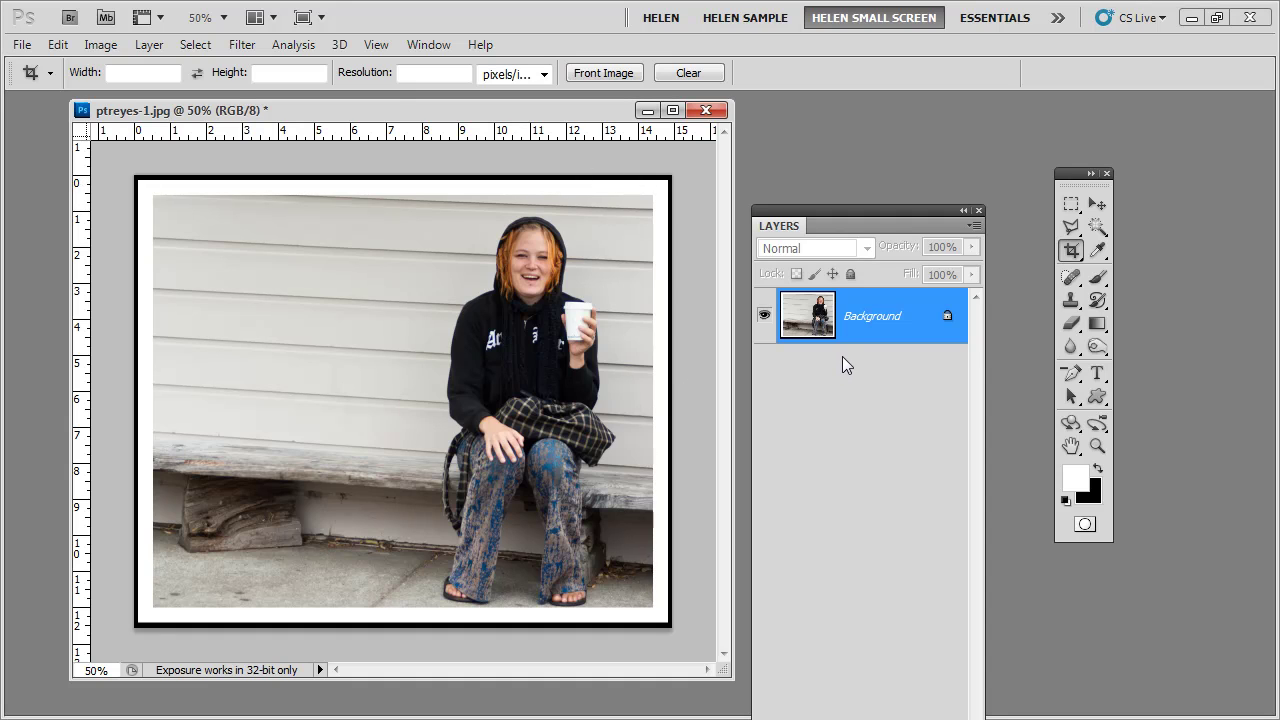
{"action": "left_click", "coordinate": [100, 44]}
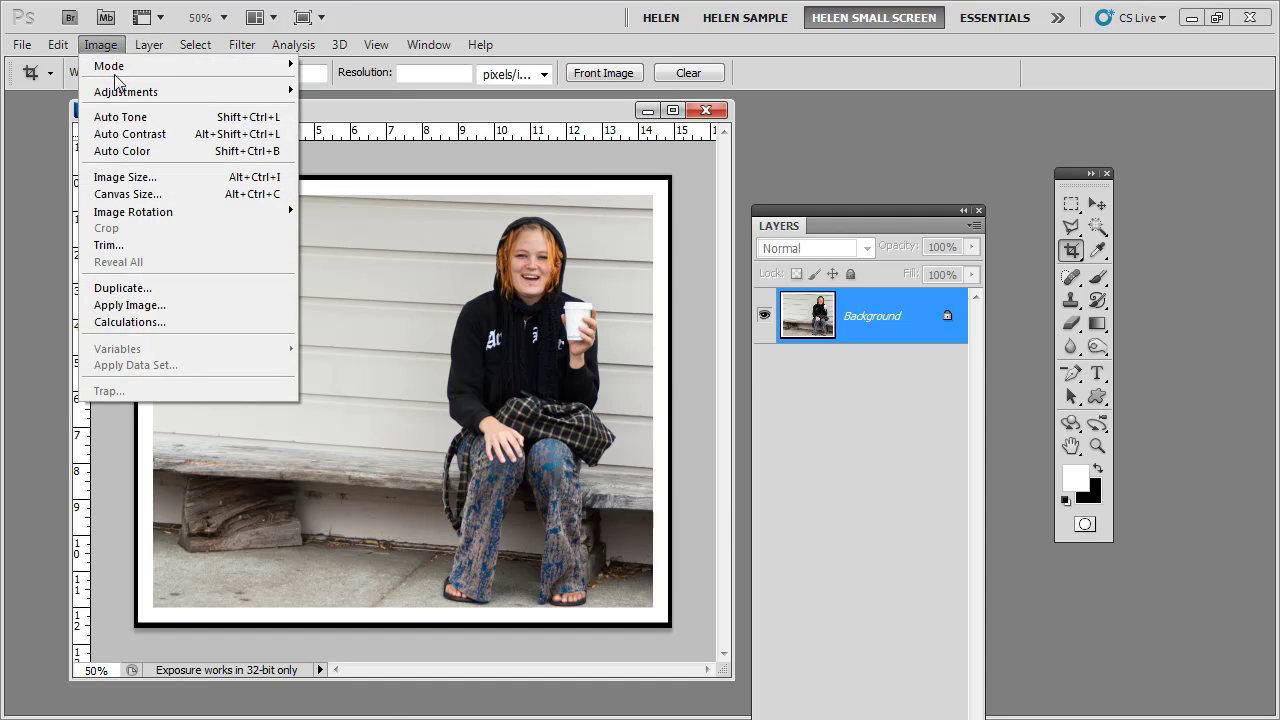
{"action": "left_click", "coordinate": [118, 177]}
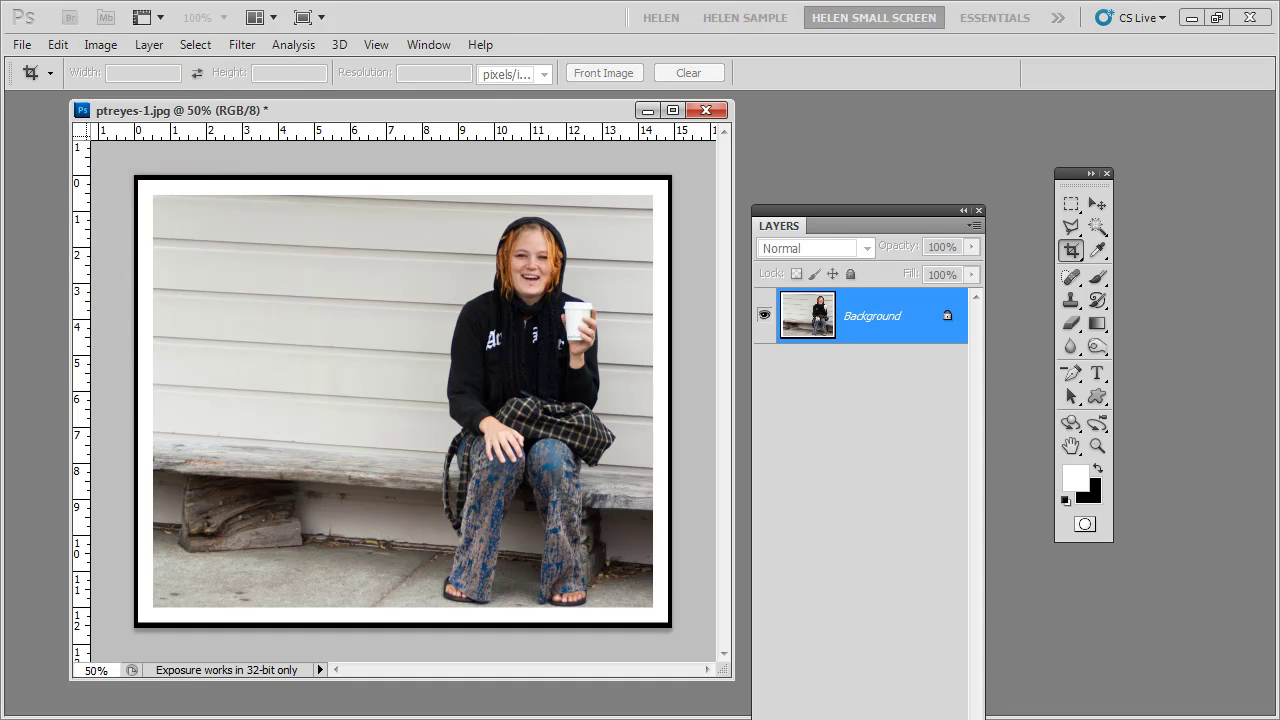
{"action": "left_click_drag", "start_coordinate": [86, 318], "coordinate": [671, 242]}
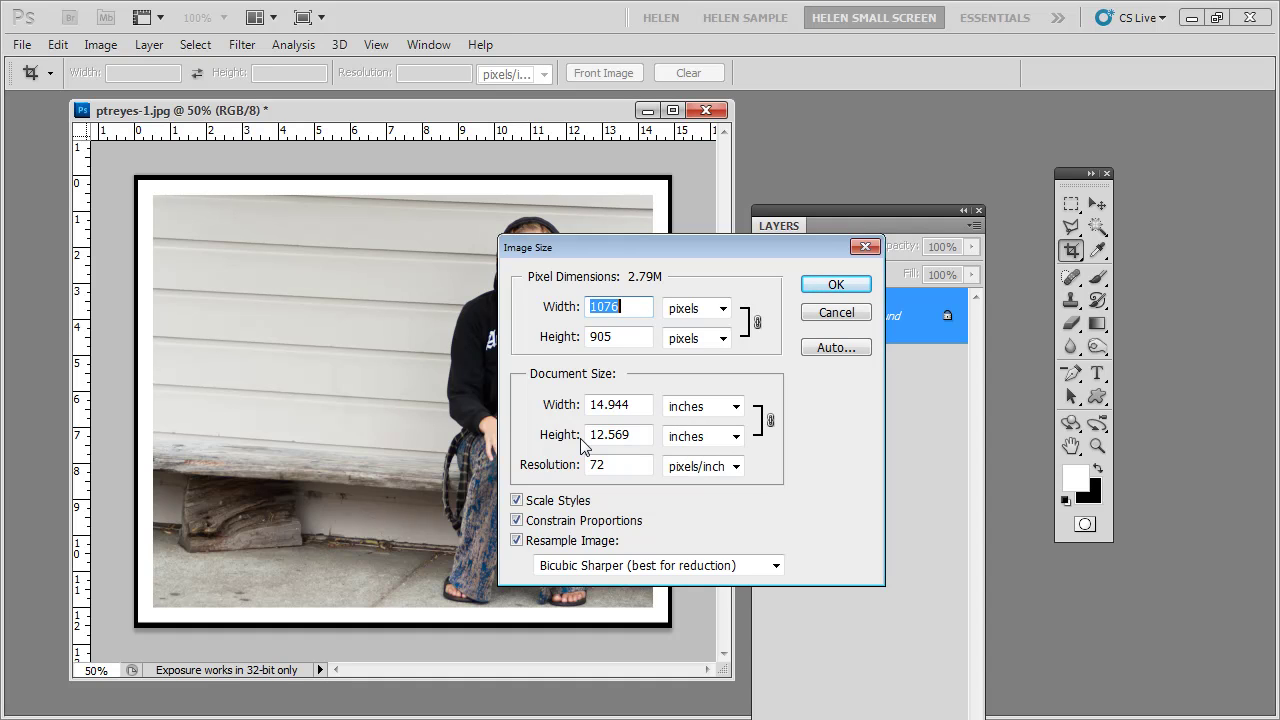
{"action": "left_click", "coordinate": [836, 313]}
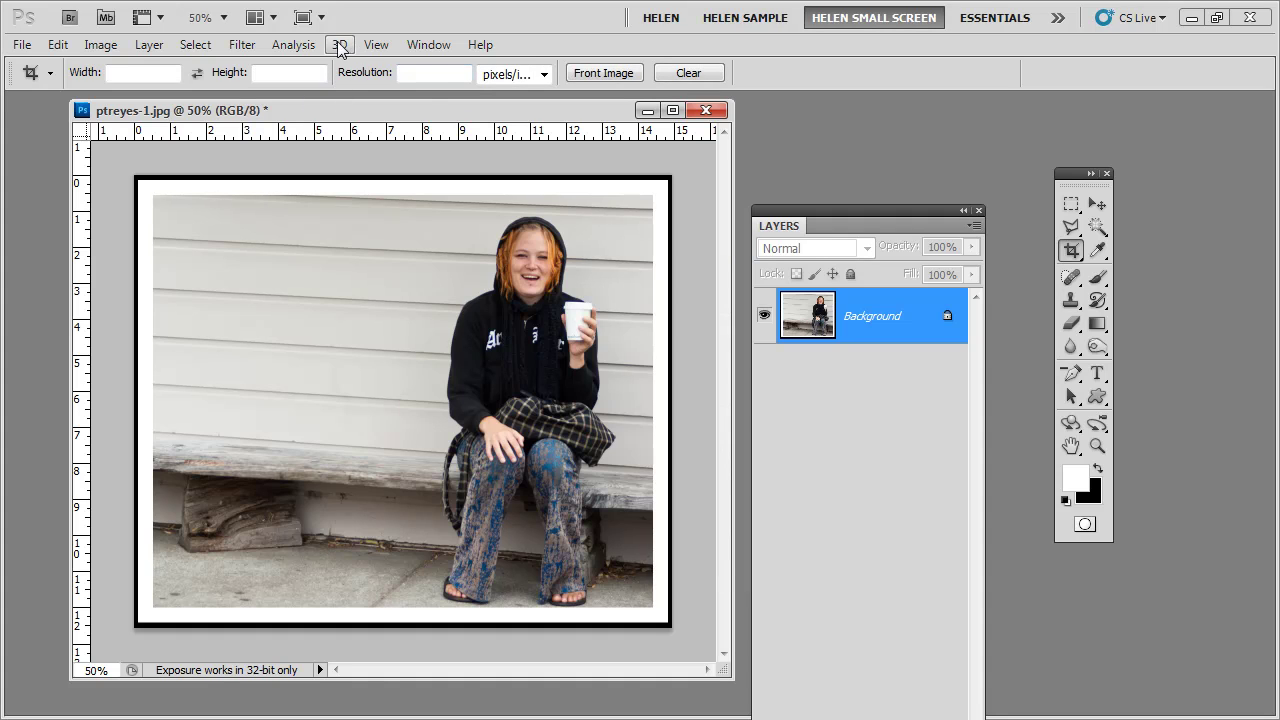
Step: Open the Pixel Bender Gallery and select the Droste filter after briefly trying cassini
{"action": "left_click", "coordinate": [243, 45]}
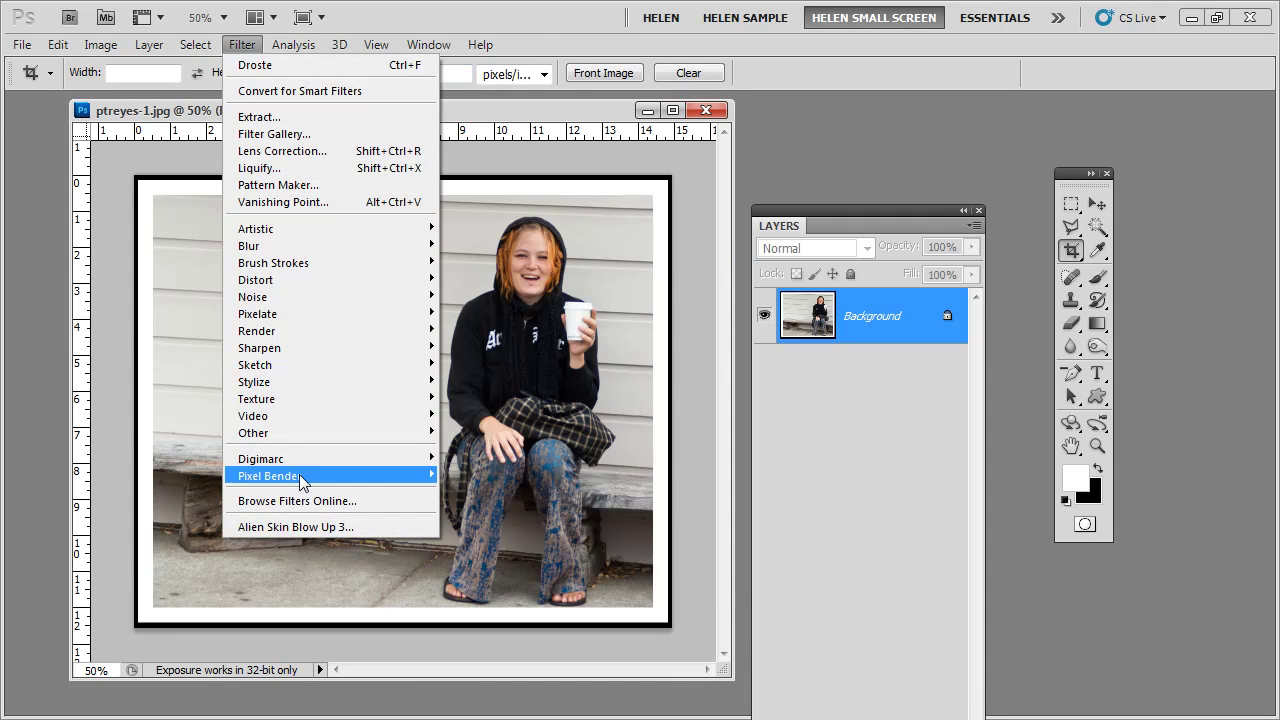
{"action": "mouse_move", "coordinate": [291, 481]}
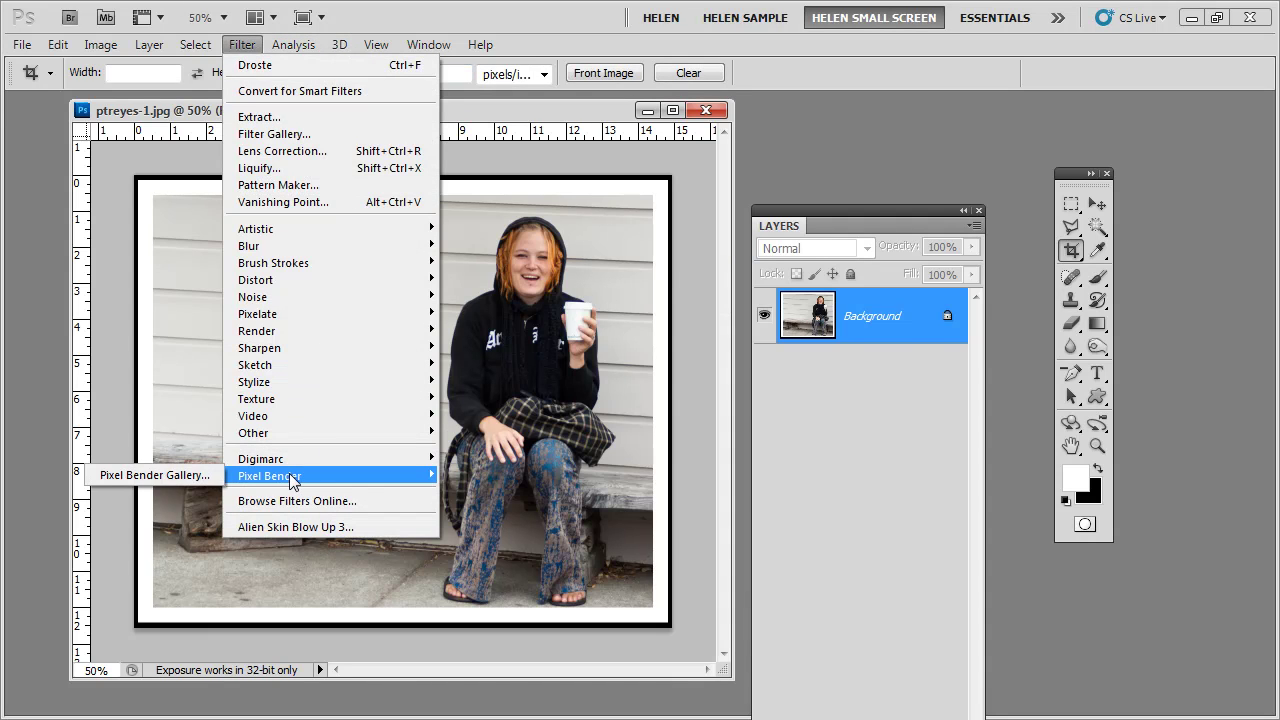
{"action": "left_click", "coordinate": [150, 476]}
{"action": "left_click", "coordinate": [860, 157]}
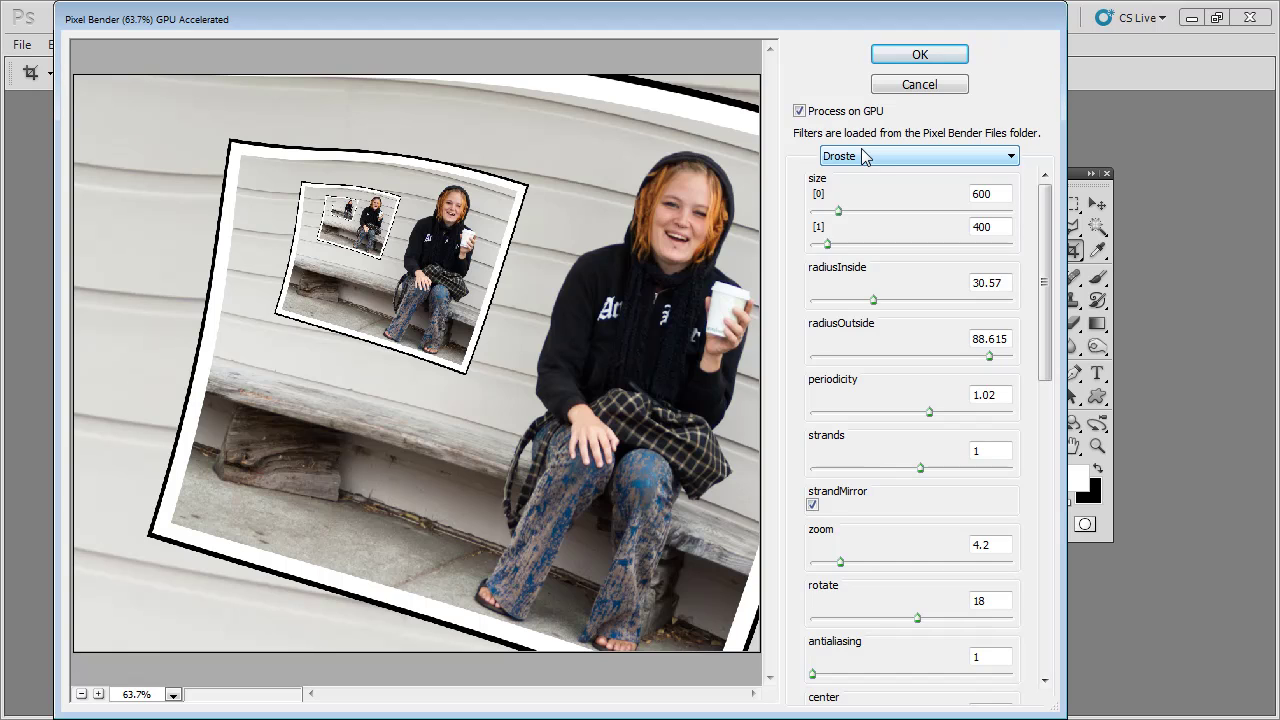
{"action": "scroll", "coordinate": [857, 177], "scroll_direction": "up", "scroll_amount": 3}
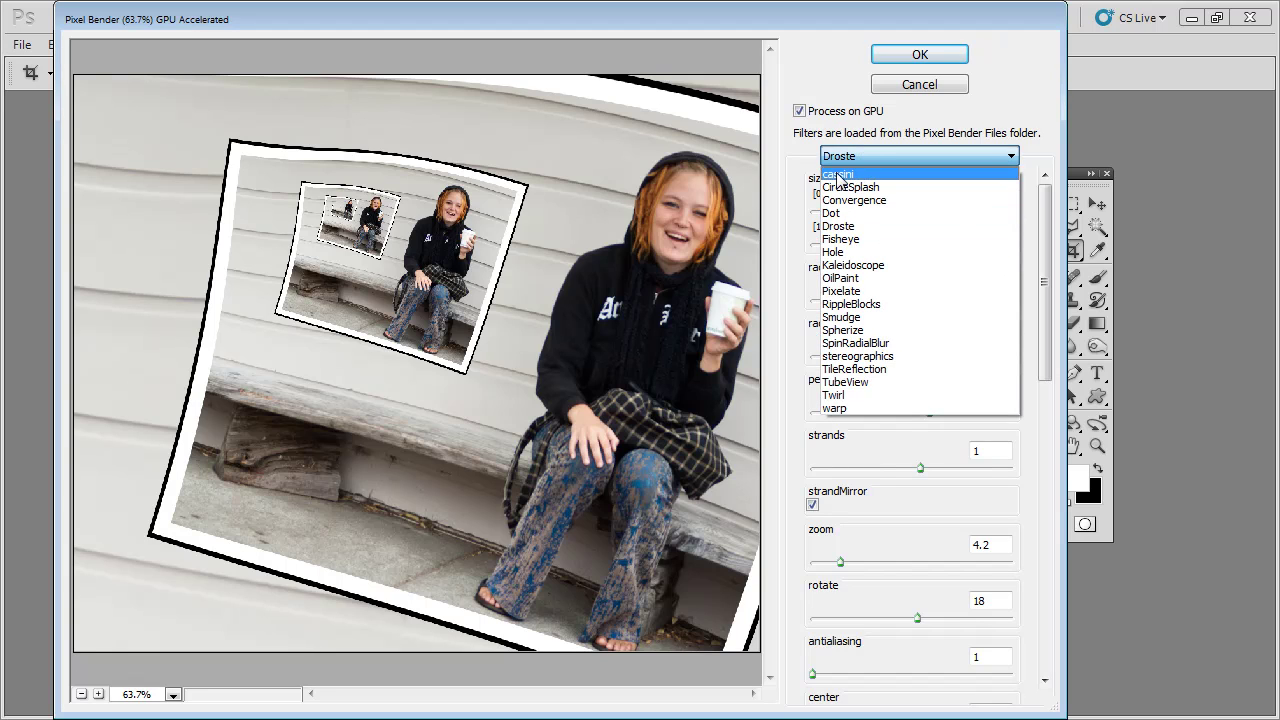
{"action": "left_click", "coordinate": [836, 174]}
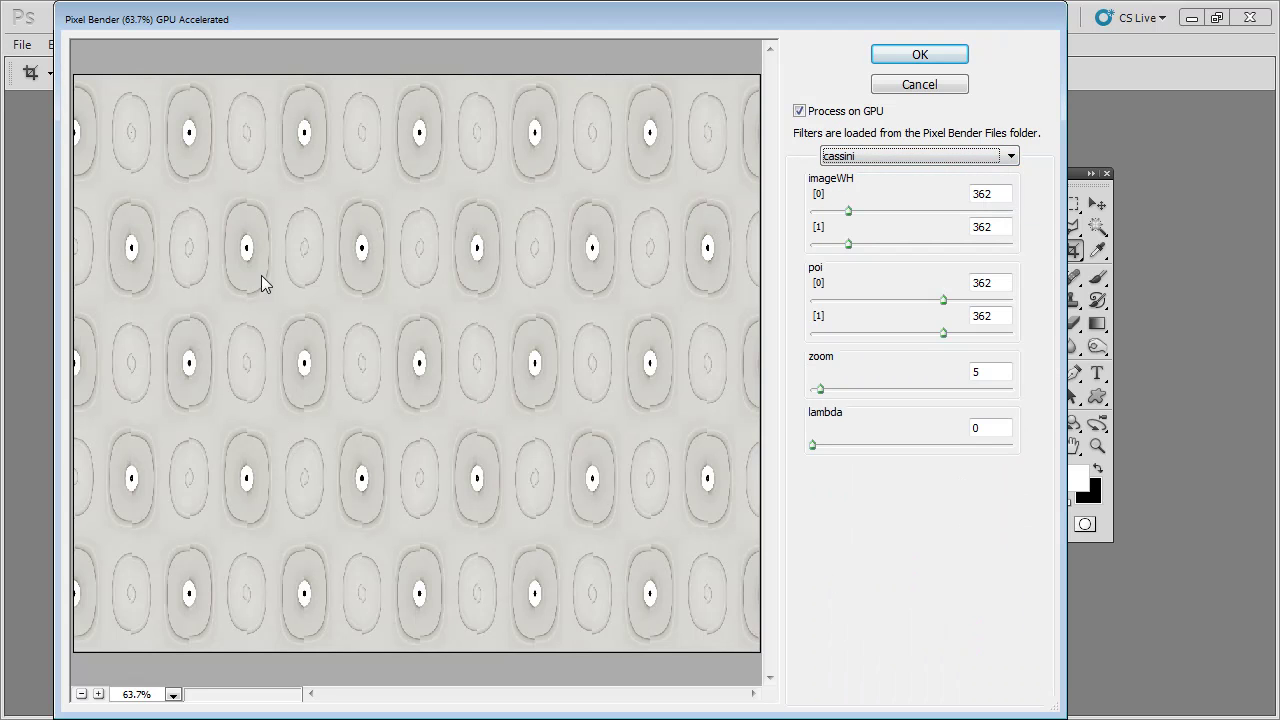
{"action": "left_click", "coordinate": [859, 157]}
{"action": "left_click", "coordinate": [853, 226]}
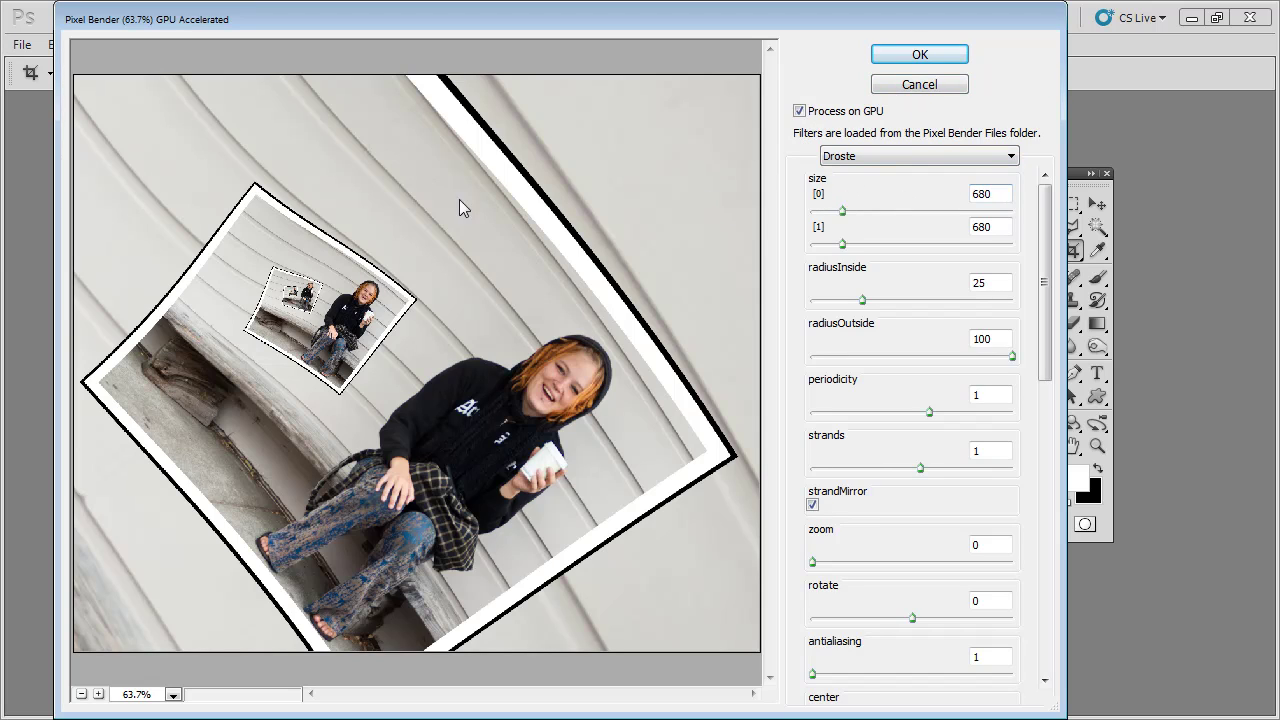
Step: Set the Droste size to 1076 × 905, try 2 strands, then return strands to 1
{"action": "double_click", "coordinate": [984, 193]}
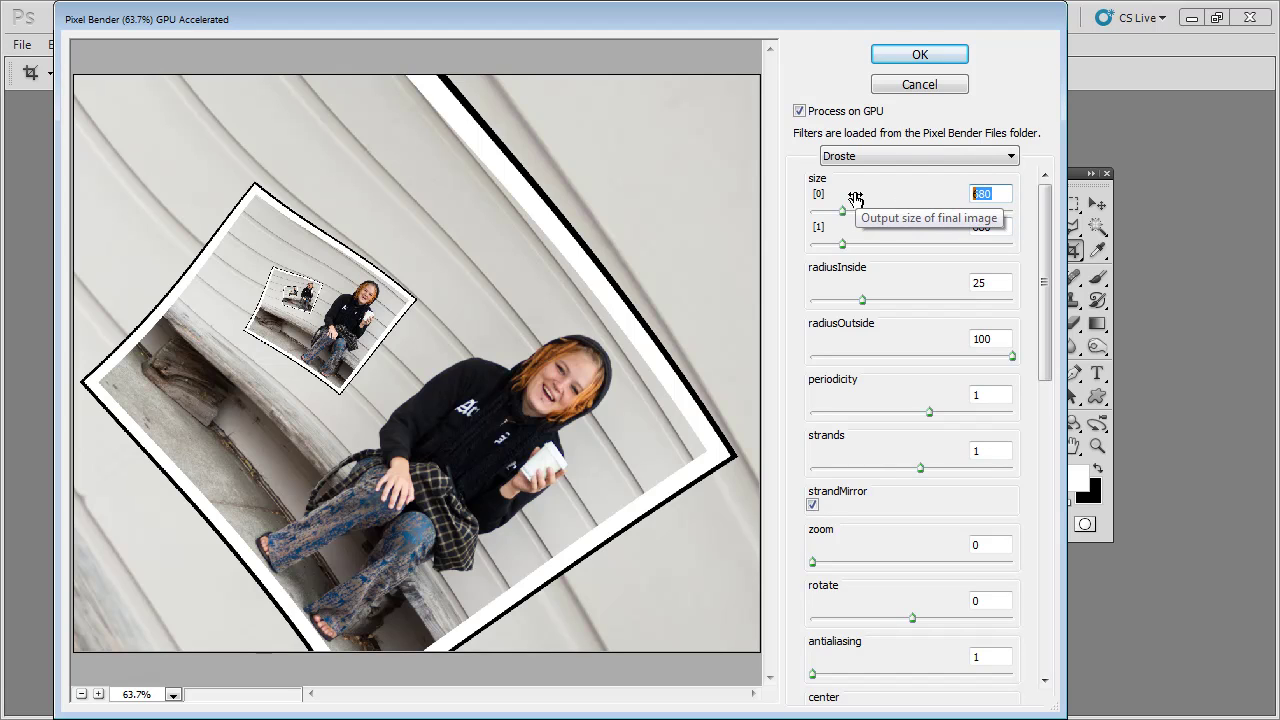
{"action": "type", "text": "1076"}
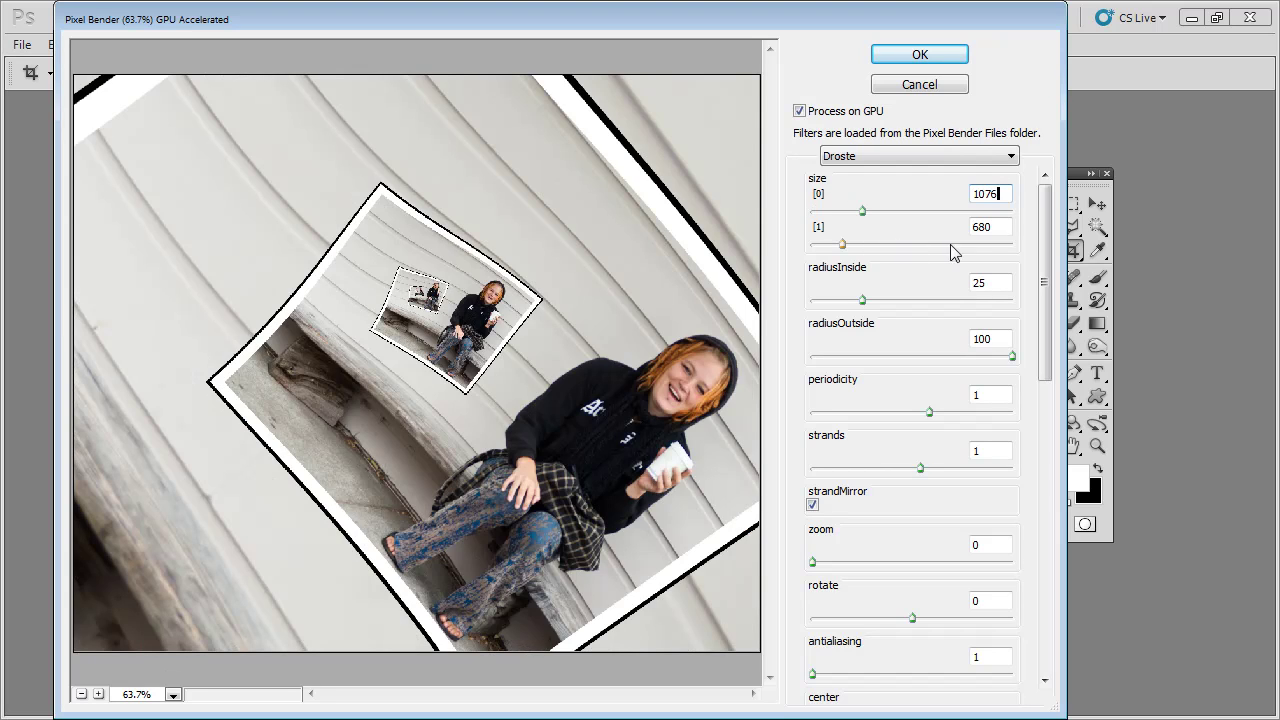
{"action": "double_click", "coordinate": [983, 227]}
{"action": "type", "text": "905"}
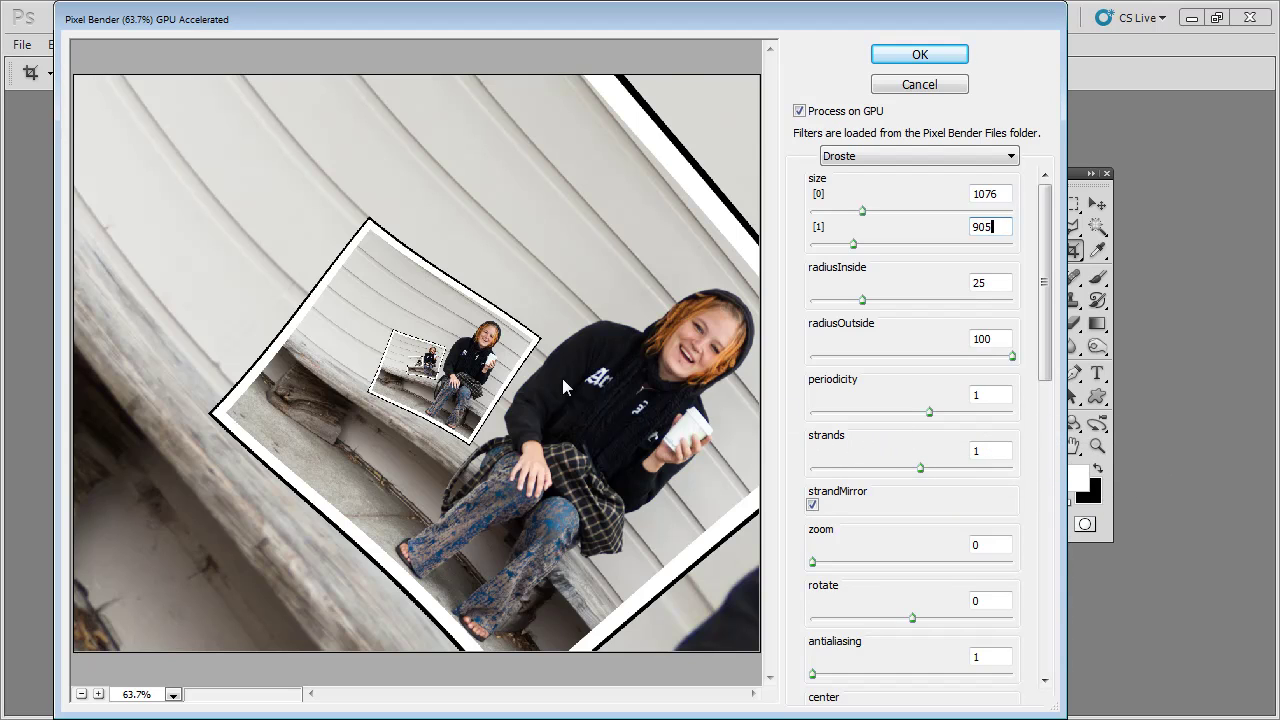
{"action": "double_click", "coordinate": [988, 454]}
{"action": "type", "text": "2"}
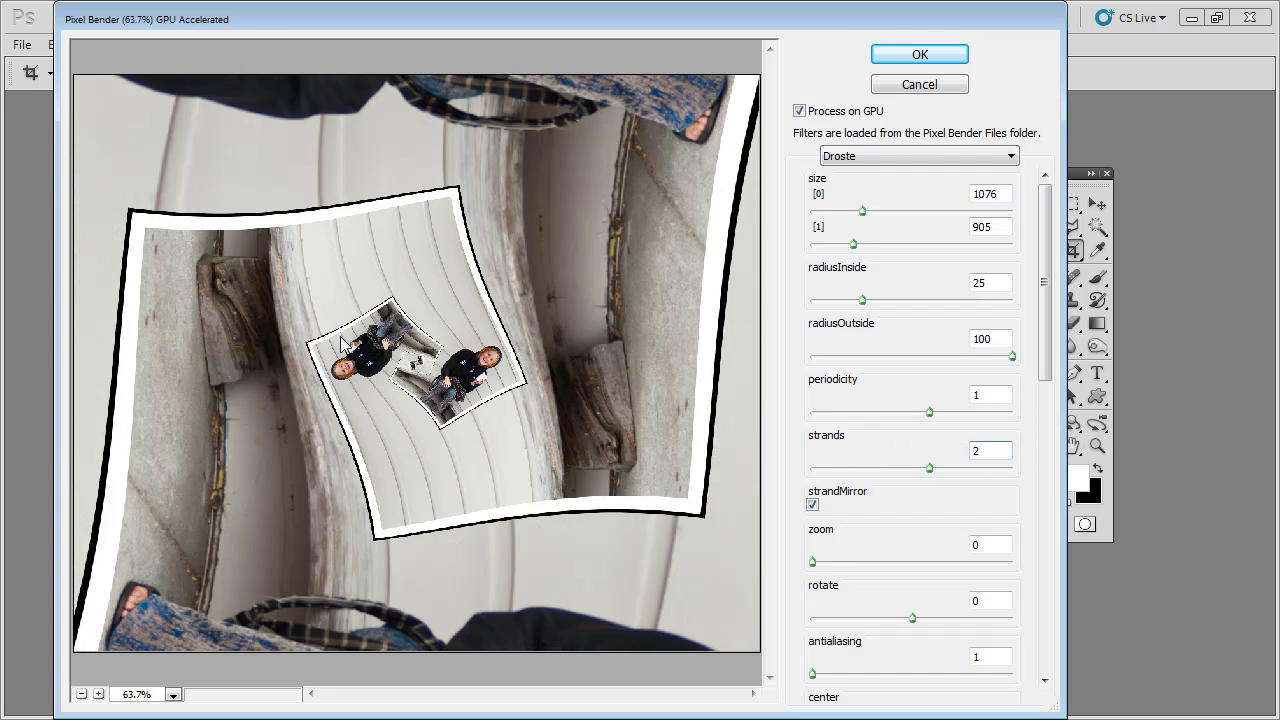
{"action": "double_click", "coordinate": [976, 451]}
{"action": "type", "text": "1"}
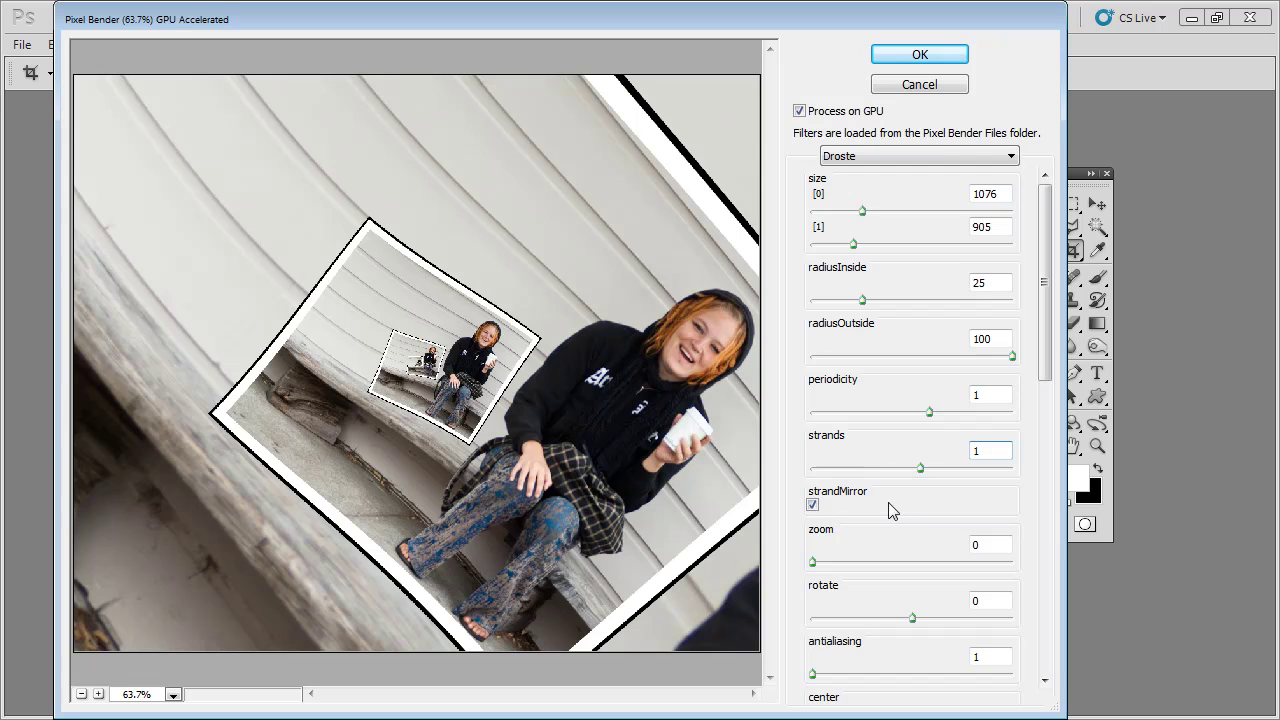
Step: Reset zoom to 0, set center to 16, −4 and centerShift to 2, 22
{"action": "left_click_drag", "start_coordinate": [1040, 340], "coordinate": [1050, 424]}
{"action": "mouse_move", "coordinate": [815, 338]}
{"action": "left_mouse_down"}
{"action": "mouse_move", "coordinate": [843, 329]}
{"action": "mouse_move", "coordinate": [813, 340]}
{"action": "left_mouse_up"}
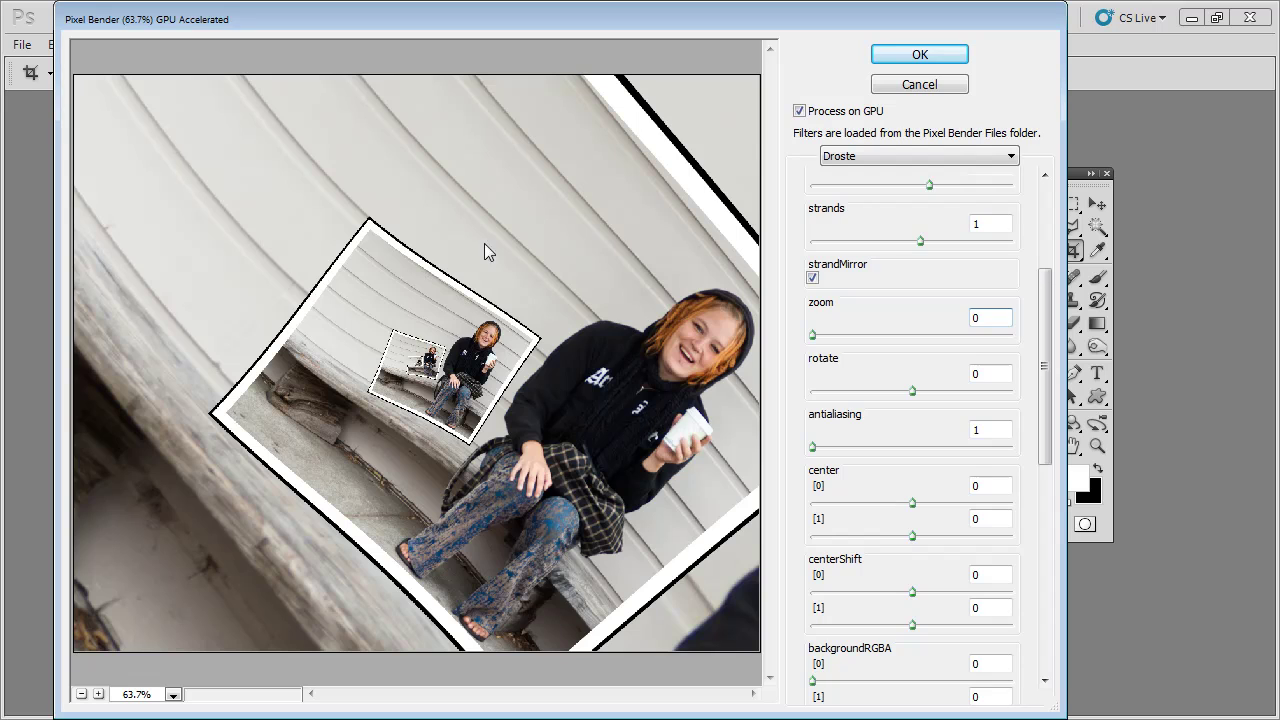
{"action": "left_click_drag", "start_coordinate": [912, 502], "coordinate": [910, 535]}
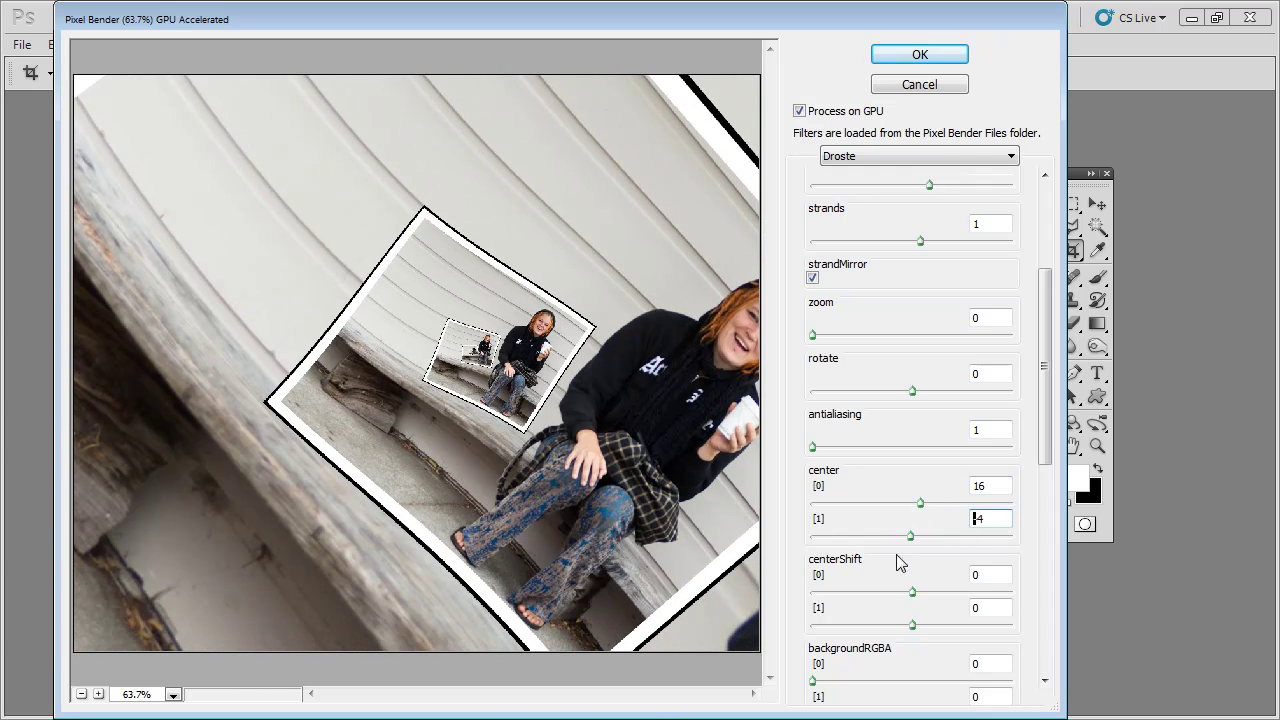
{"action": "left_click", "coordinate": [914, 596]}
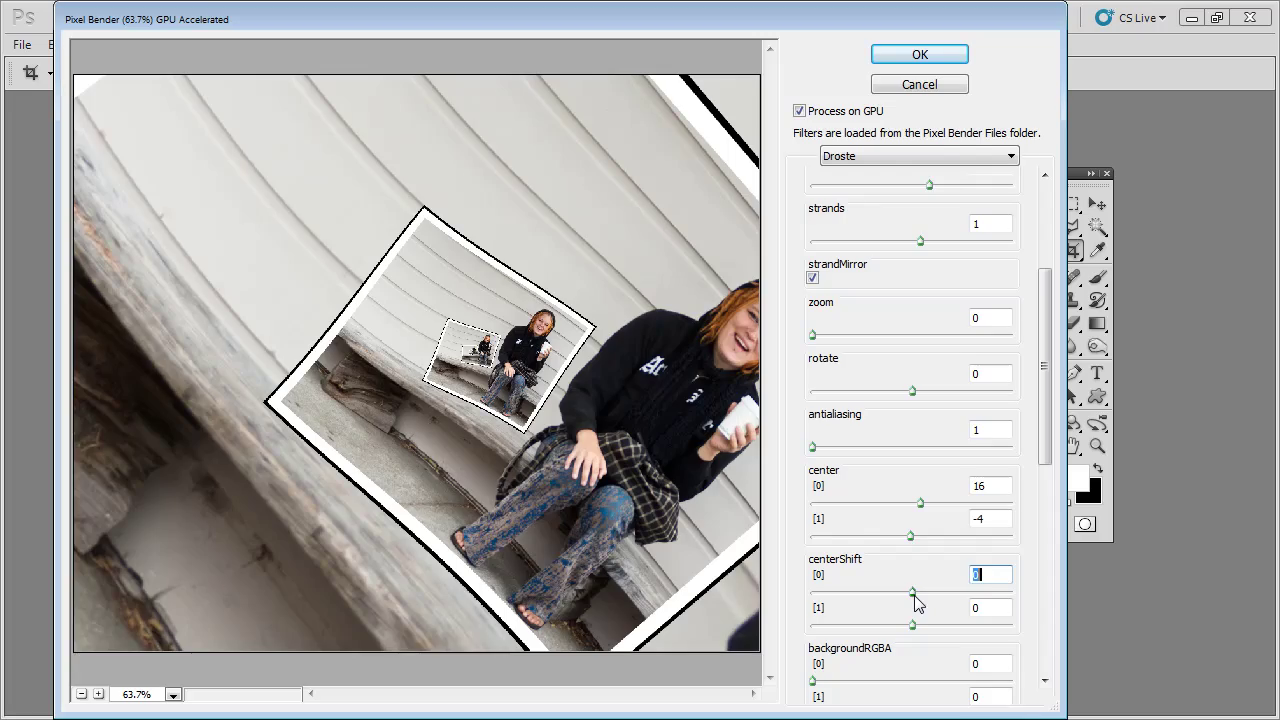
{"action": "mouse_move", "coordinate": [915, 593]}
{"action": "left_mouse_down"}
{"action": "mouse_move", "coordinate": [992, 600]}
{"action": "mouse_move", "coordinate": [891, 586]}
{"action": "mouse_move", "coordinate": [857, 603]}
{"action": "mouse_move", "coordinate": [930, 591]}
{"action": "mouse_move", "coordinate": [894, 591]}
{"action": "mouse_move", "coordinate": [909, 631]}
{"action": "mouse_move", "coordinate": [905, 591]}
{"action": "left_mouse_up"}
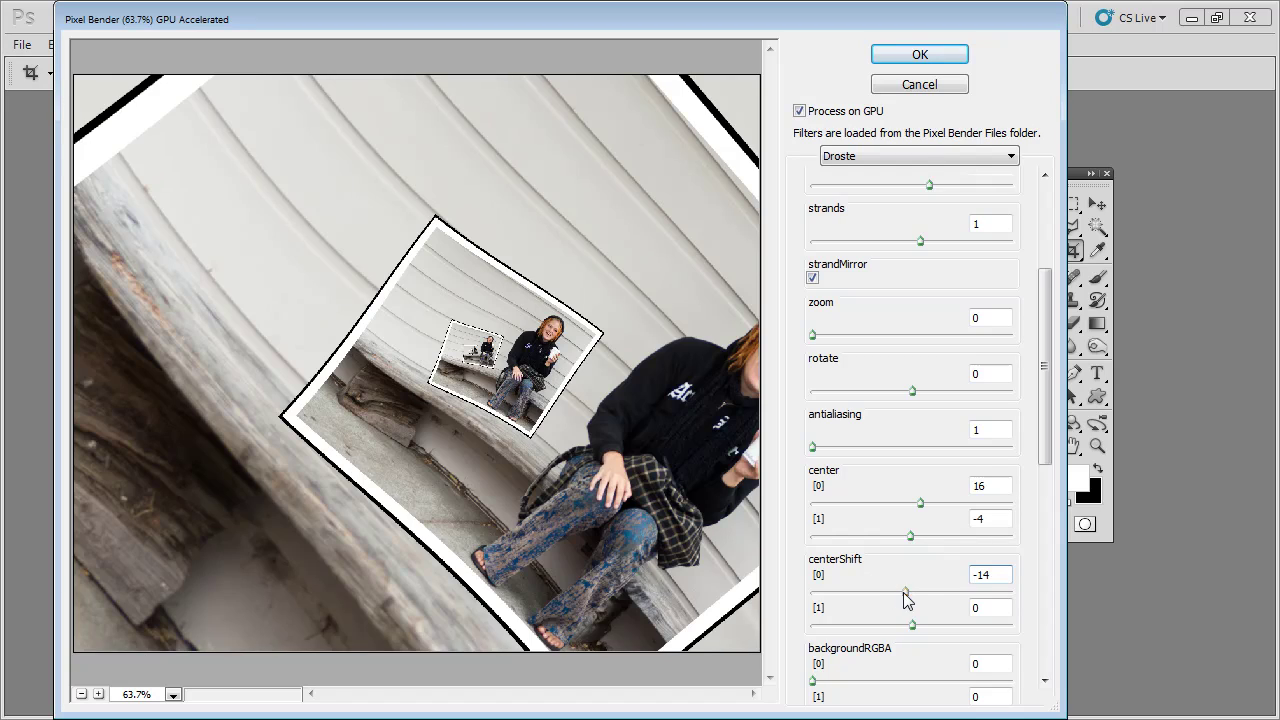
{"action": "left_click_drag", "start_coordinate": [904, 592], "coordinate": [923, 625]}
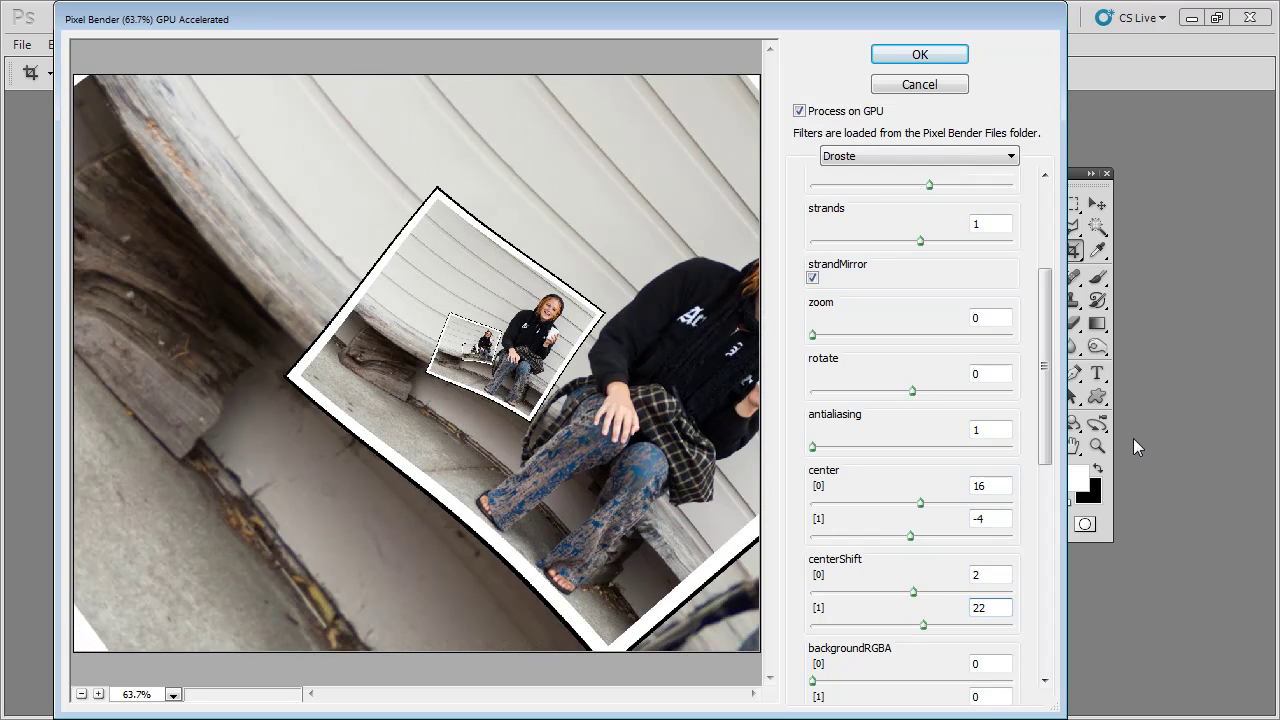
Step: Rotate the Droste pattern to 43.2 and move its center to −20, 38
{"action": "left_click_drag", "start_coordinate": [913, 389], "coordinate": [928, 403]}
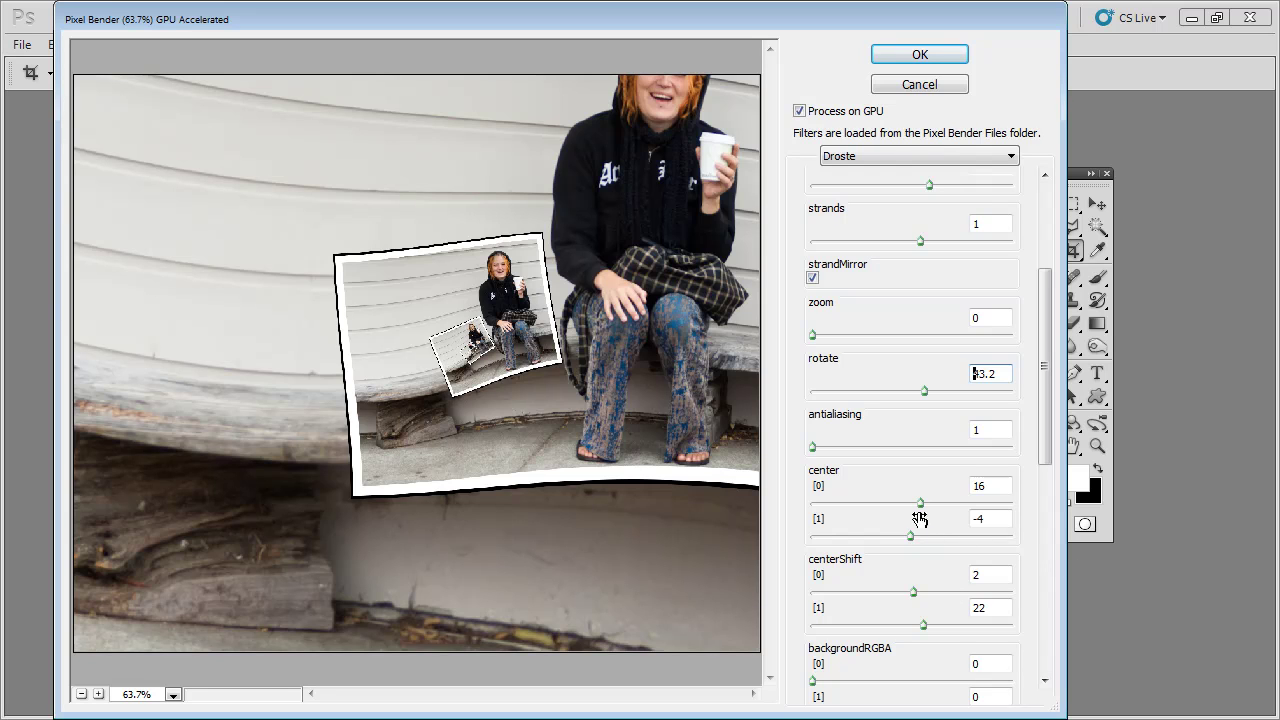
{"action": "mouse_move", "coordinate": [910, 535]}
{"action": "left_mouse_down"}
{"action": "mouse_move", "coordinate": [897, 534]}
{"action": "mouse_move", "coordinate": [933, 540]}
{"action": "mouse_move", "coordinate": [906, 502]}
{"action": "mouse_move", "coordinate": [905, 515]}
{"action": "left_mouse_up"}
{"action": "key", "text": "Tab"}
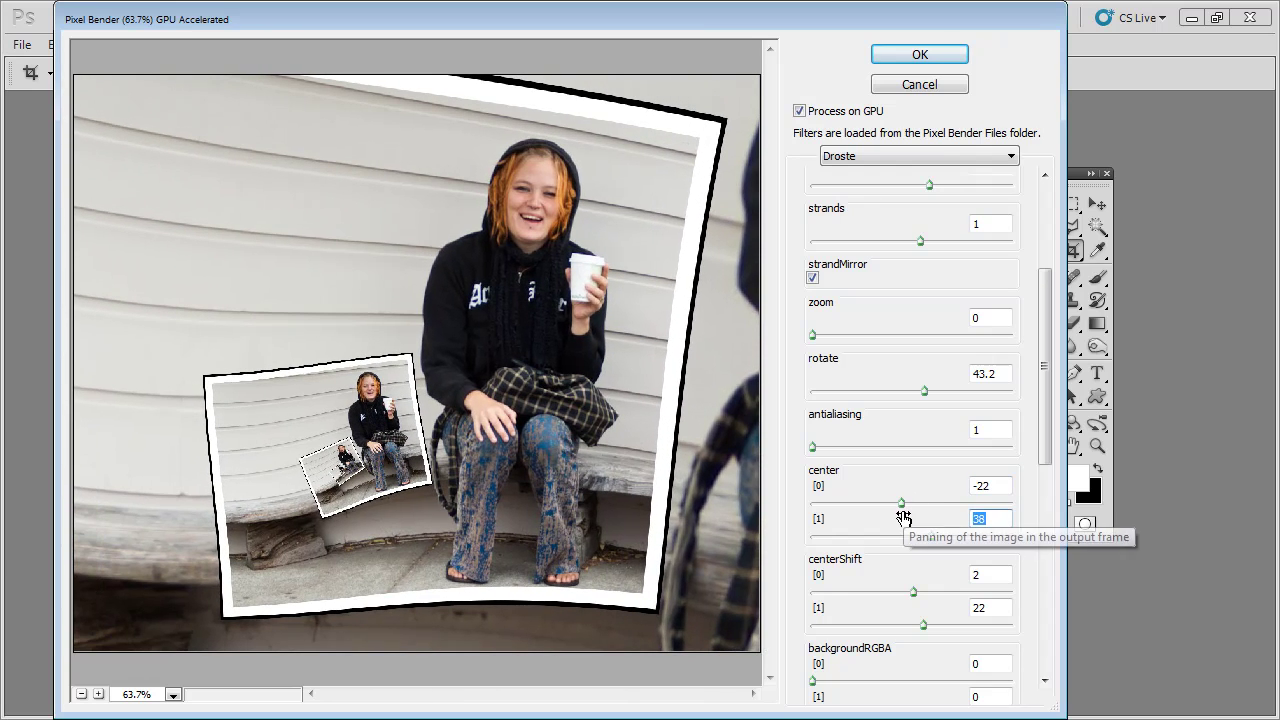
{"action": "left_click_drag", "start_coordinate": [903, 509], "coordinate": [905, 503]}
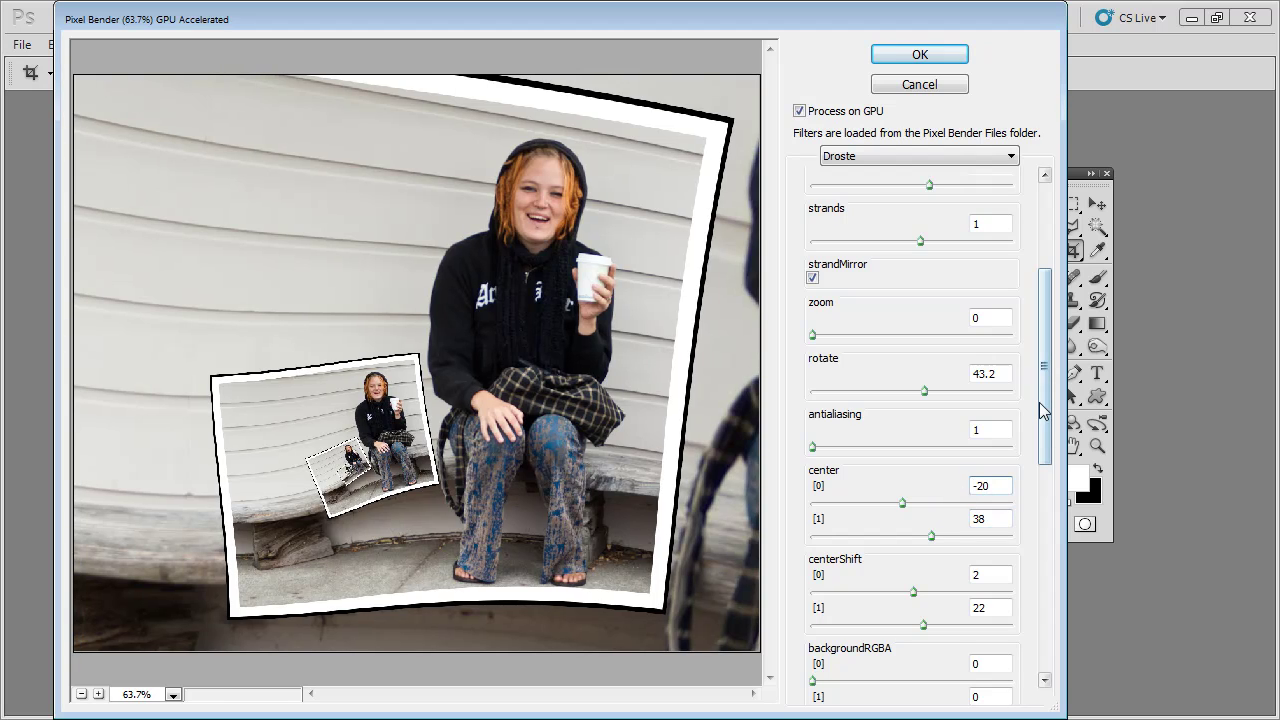
{"action": "scroll", "coordinate": [908, 400], "scroll_direction": "down", "scroll_amount": 5}
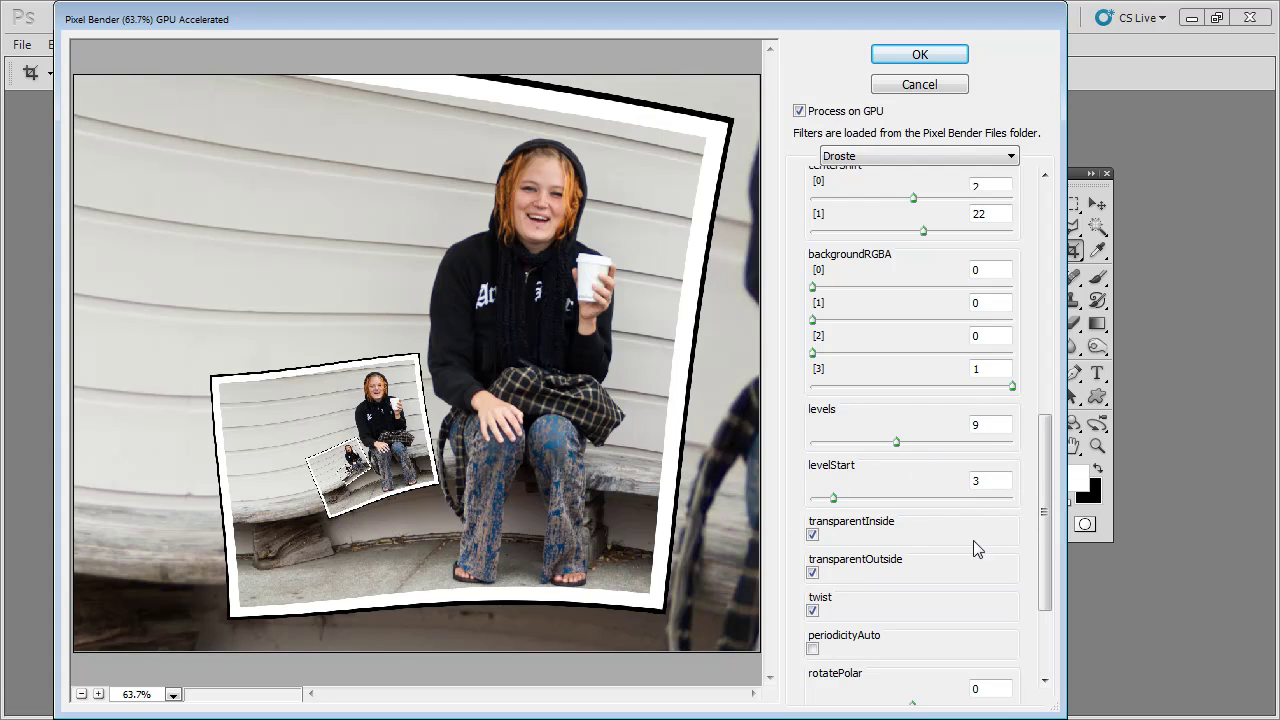
{"action": "left_click", "coordinate": [813, 537]}
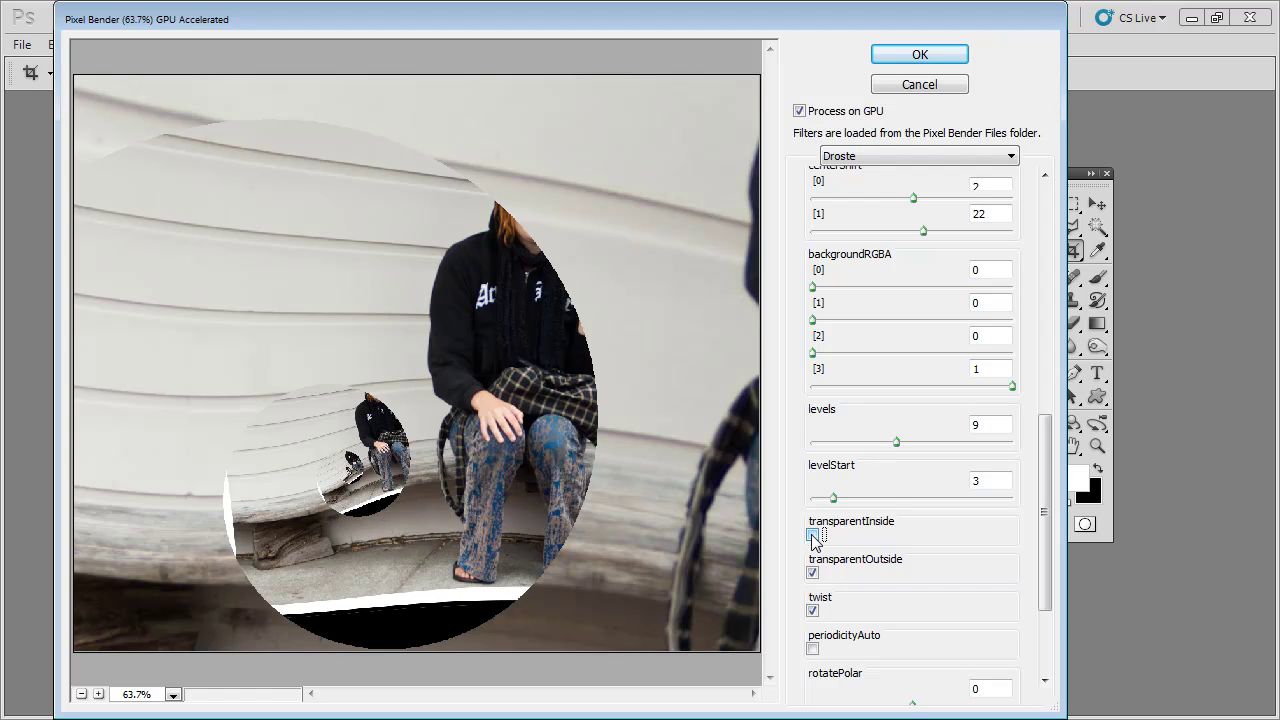
{"action": "left_click", "coordinate": [813, 536]}
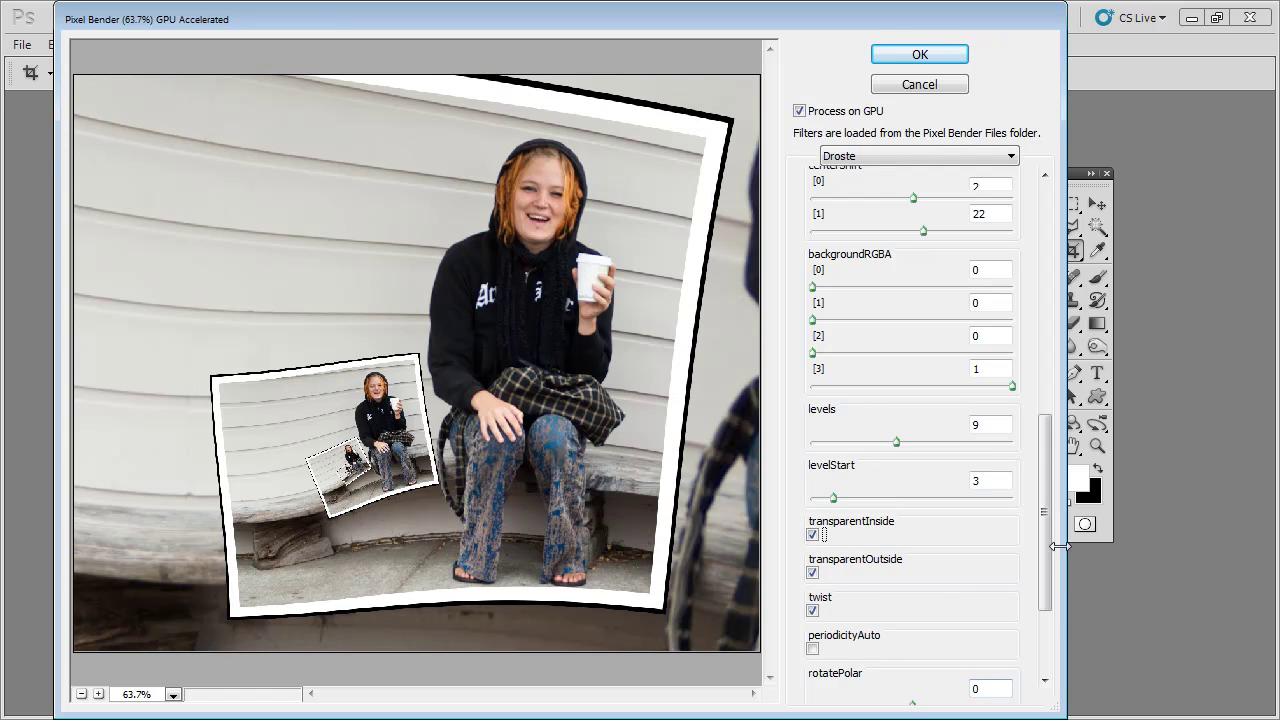
{"action": "left_click_drag", "start_coordinate": [1045, 549], "coordinate": [1049, 368]}
Step: Set radiusOutside to 75.745 and radiusInside to 40.56
{"action": "left_click", "coordinate": [814, 396]}
{"action": "left_click", "coordinate": [814, 396]}
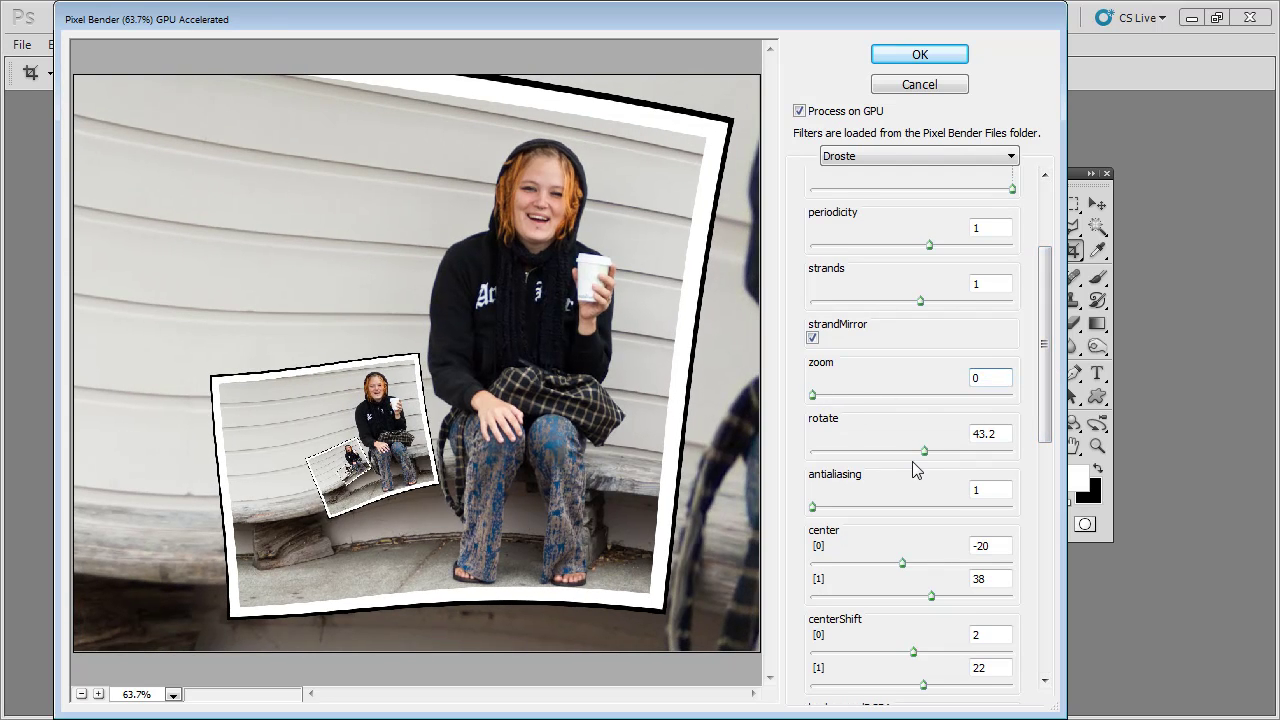
{"action": "scroll", "coordinate": [928, 451], "scroll_direction": "up", "scroll_amount": 3}
{"action": "left_click", "coordinate": [1011, 357]}
{"action": "left_click_drag", "start_coordinate": [1010, 358], "coordinate": [965, 364]}
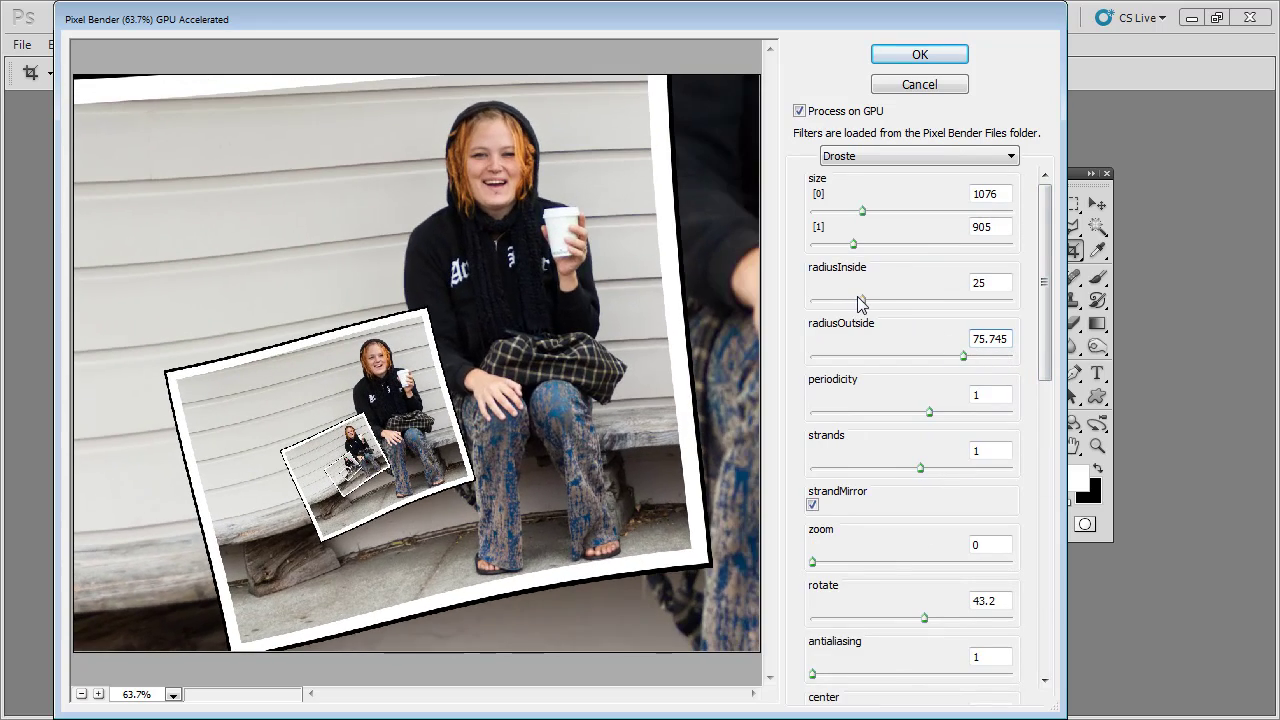
{"action": "left_click_drag", "start_coordinate": [860, 300], "coordinate": [893, 300]}
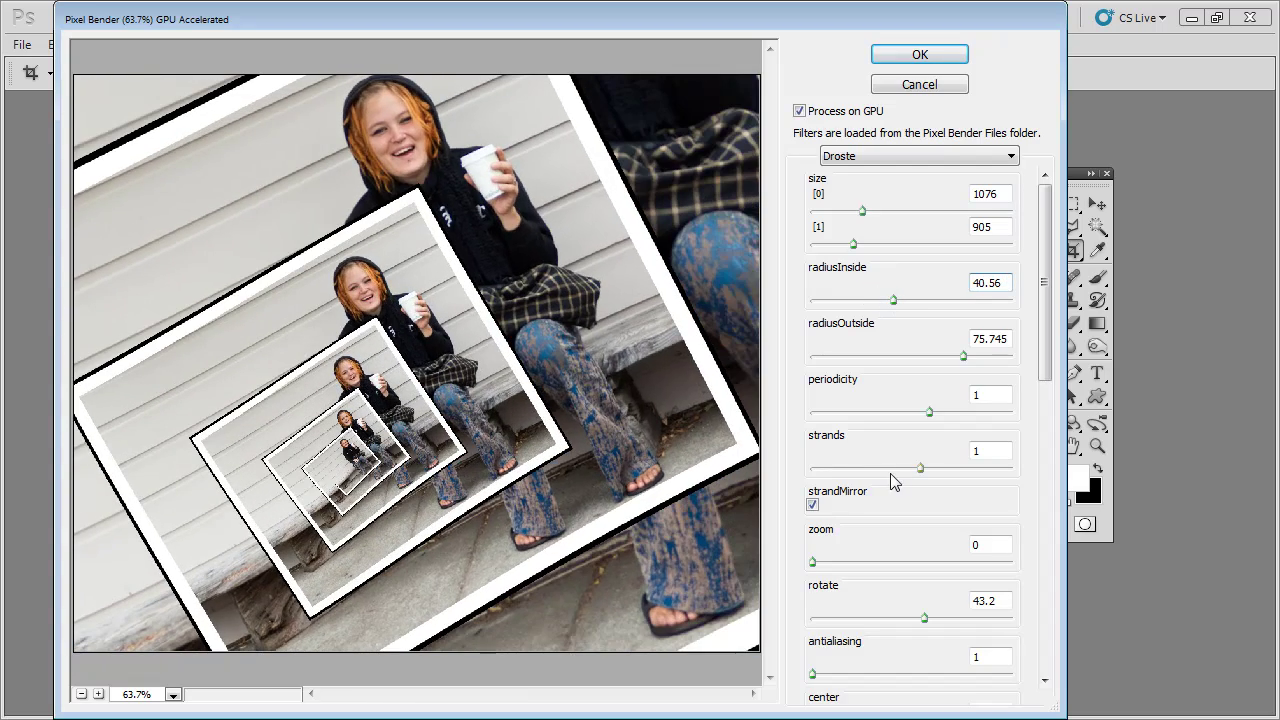
Step: Reduce rotation to 21.6, set center to −6, 26, and apply the Droste filter
{"action": "left_click", "coordinate": [929, 618]}
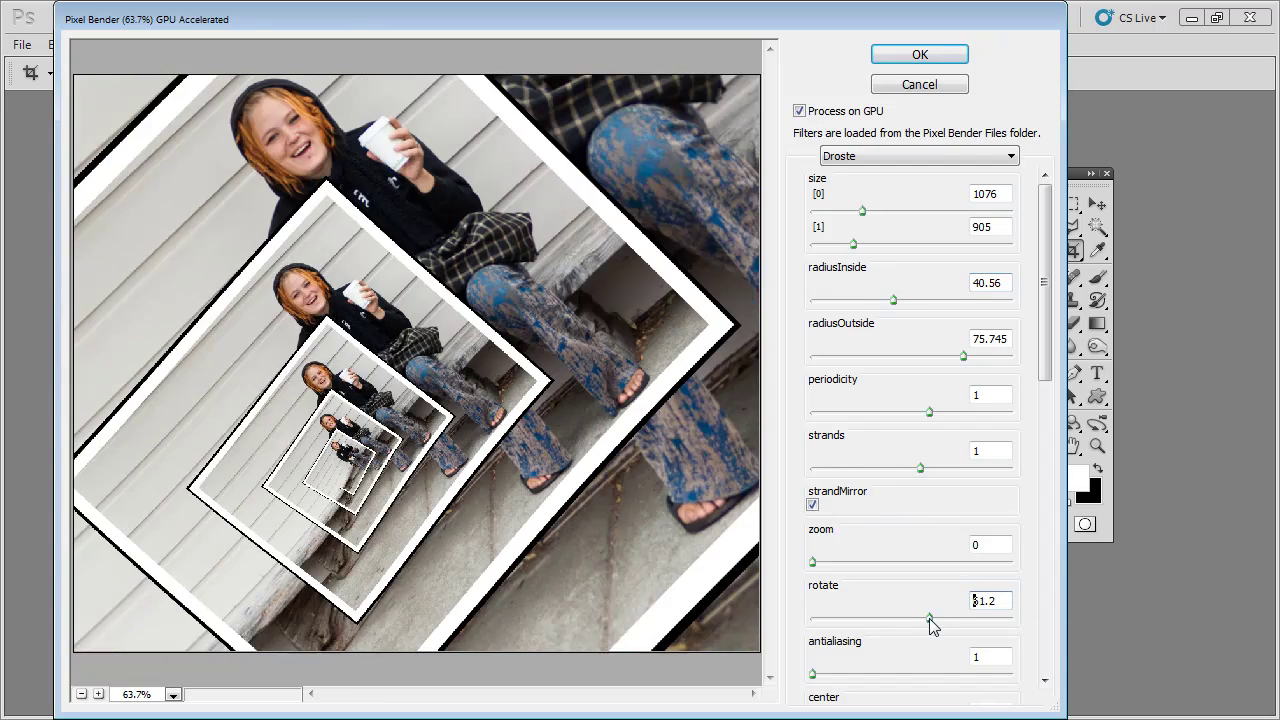
{"action": "left_click_drag", "start_coordinate": [929, 618], "coordinate": [918, 612]}
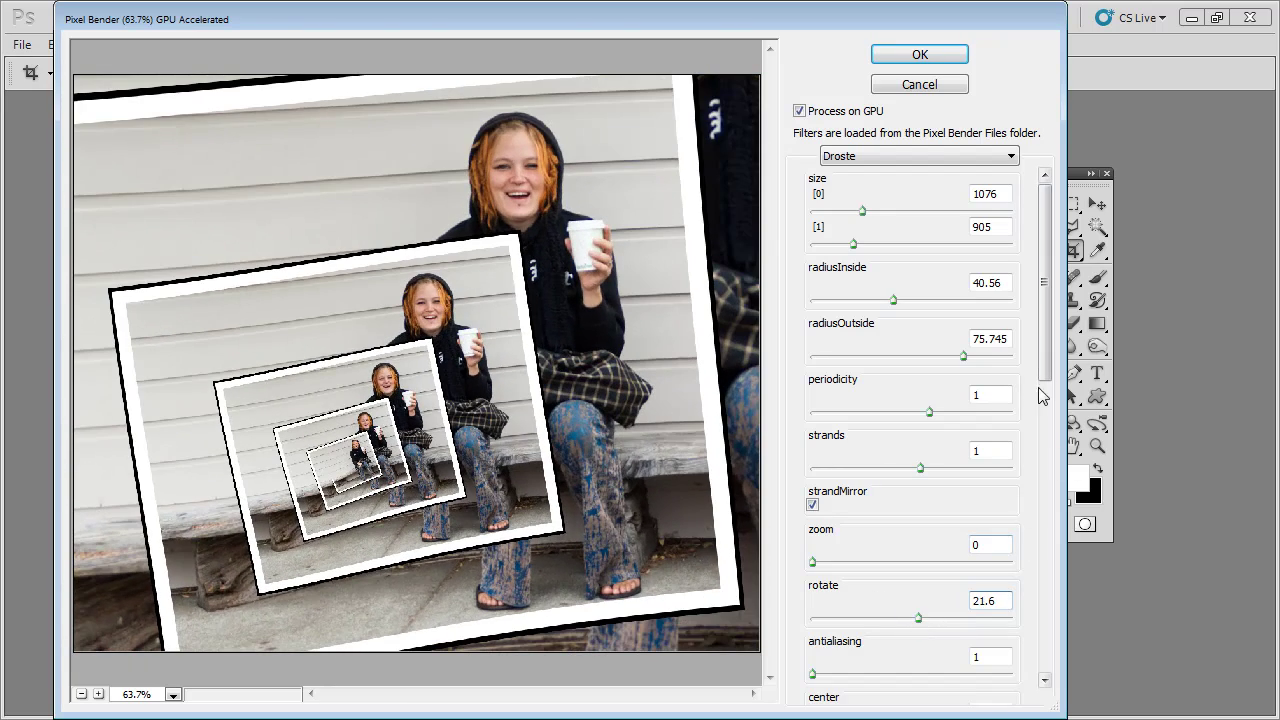
{"action": "scroll", "coordinate": [990, 463], "scroll_direction": "down", "scroll_amount": 5}
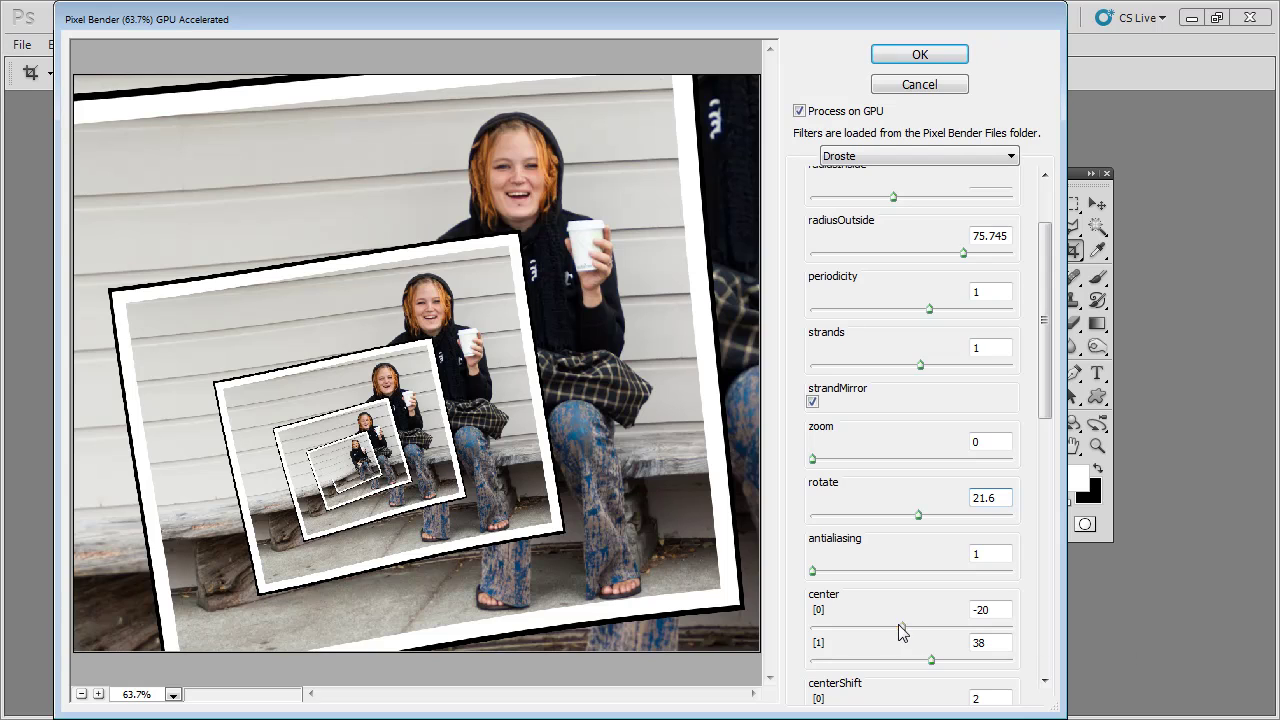
{"action": "left_click_drag", "start_coordinate": [902, 628], "coordinate": [925, 660]}
{"action": "left_click", "coordinate": [812, 402]}
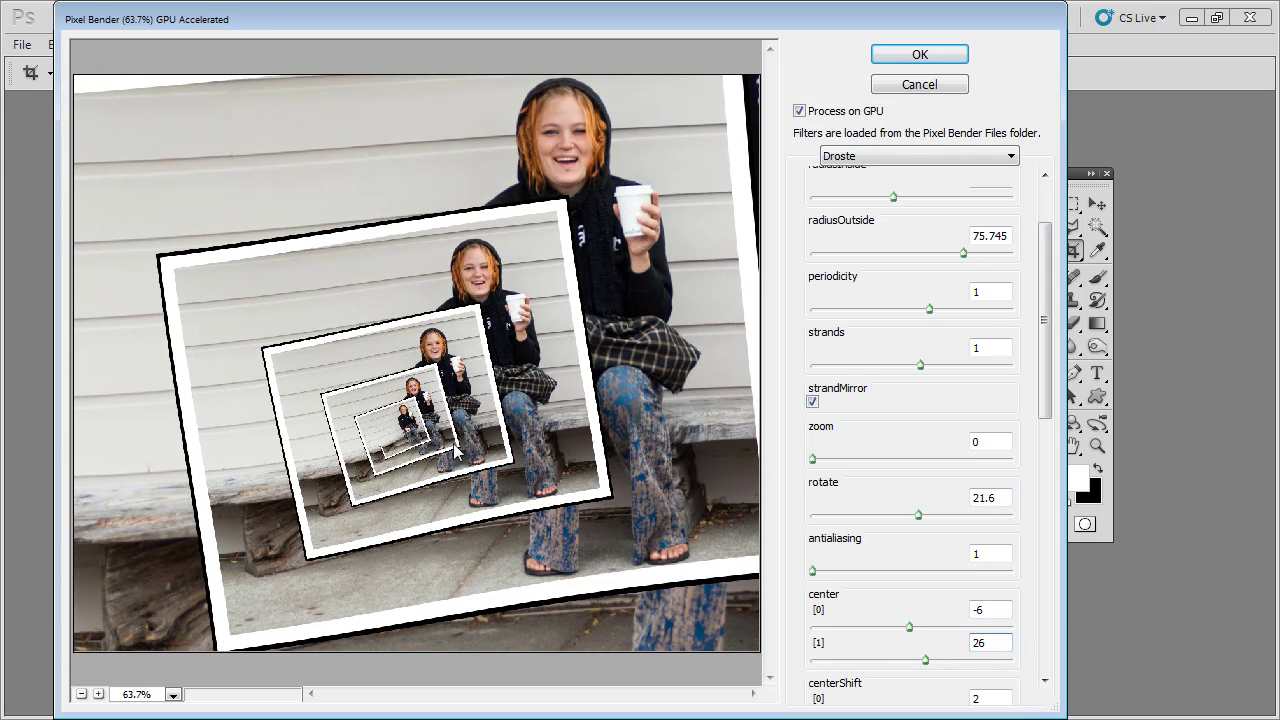
{"action": "left_click", "coordinate": [919, 57]}
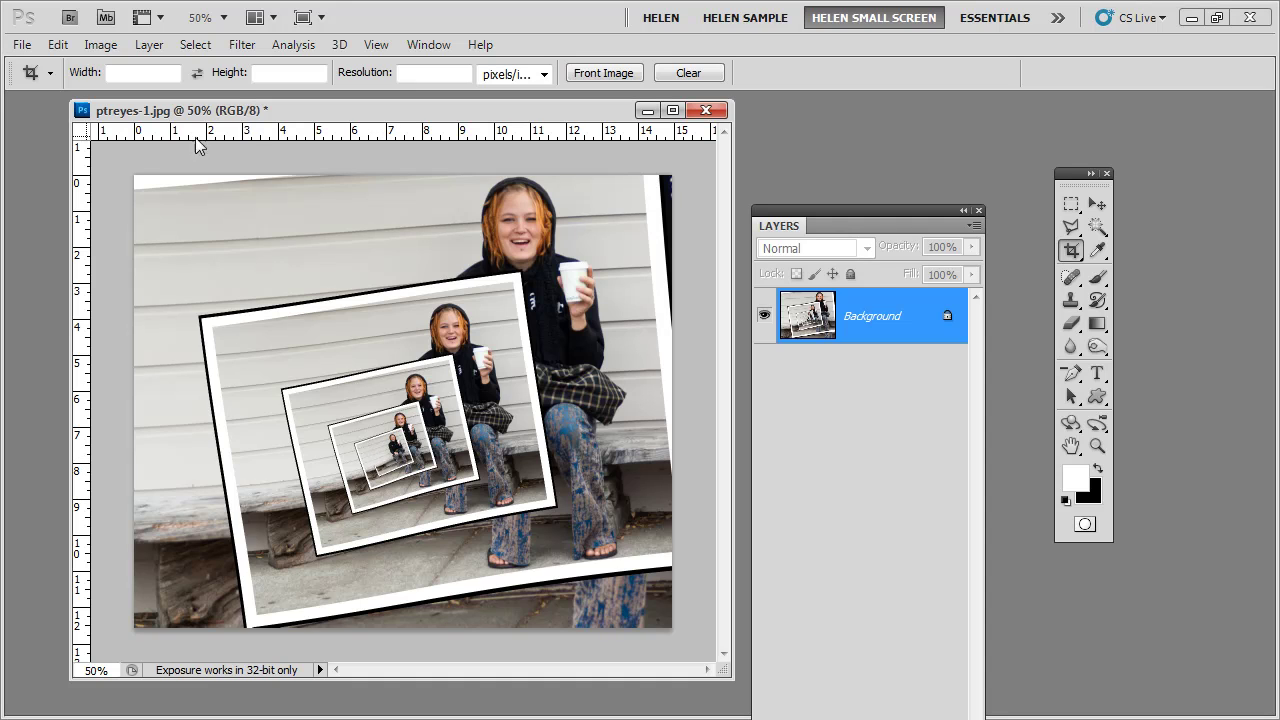
Step: Undo the Droste effect and reopen the Pixel Bender Gallery with the Droste settings
{"action": "left_click", "coordinate": [58, 44]}
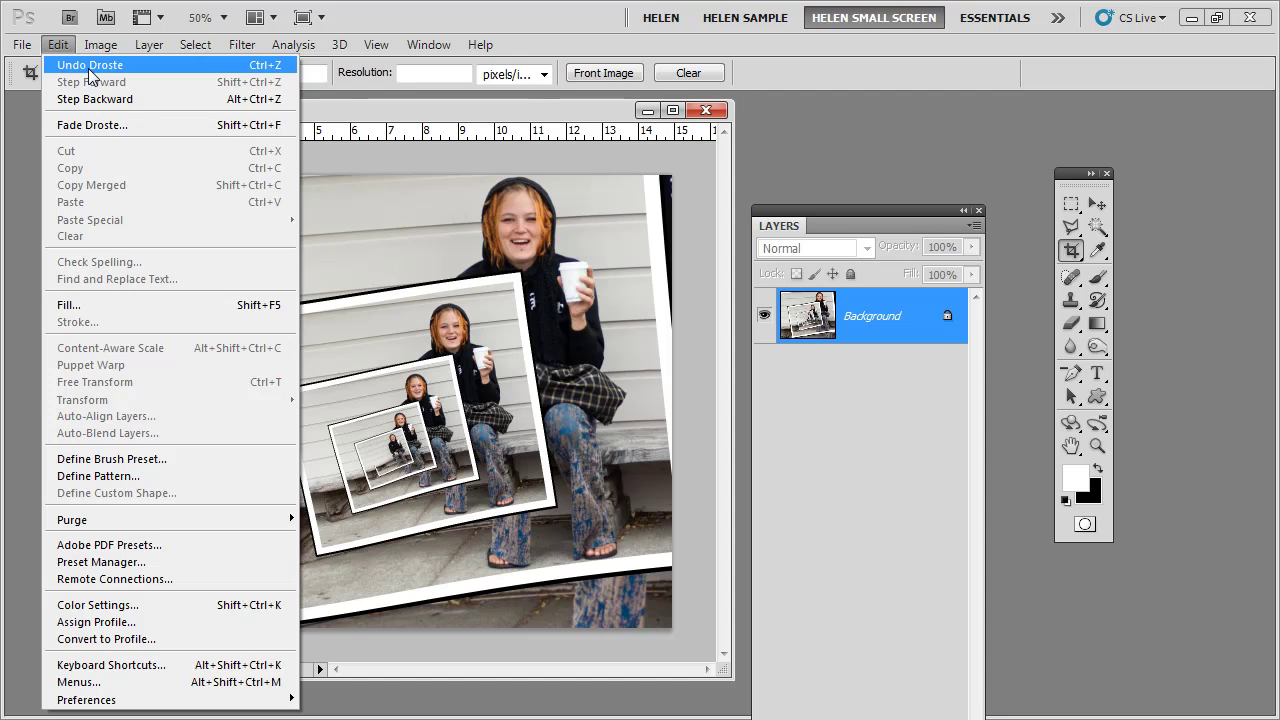
{"action": "left_click", "coordinate": [89, 66]}
{"action": "left_click", "coordinate": [244, 45]}
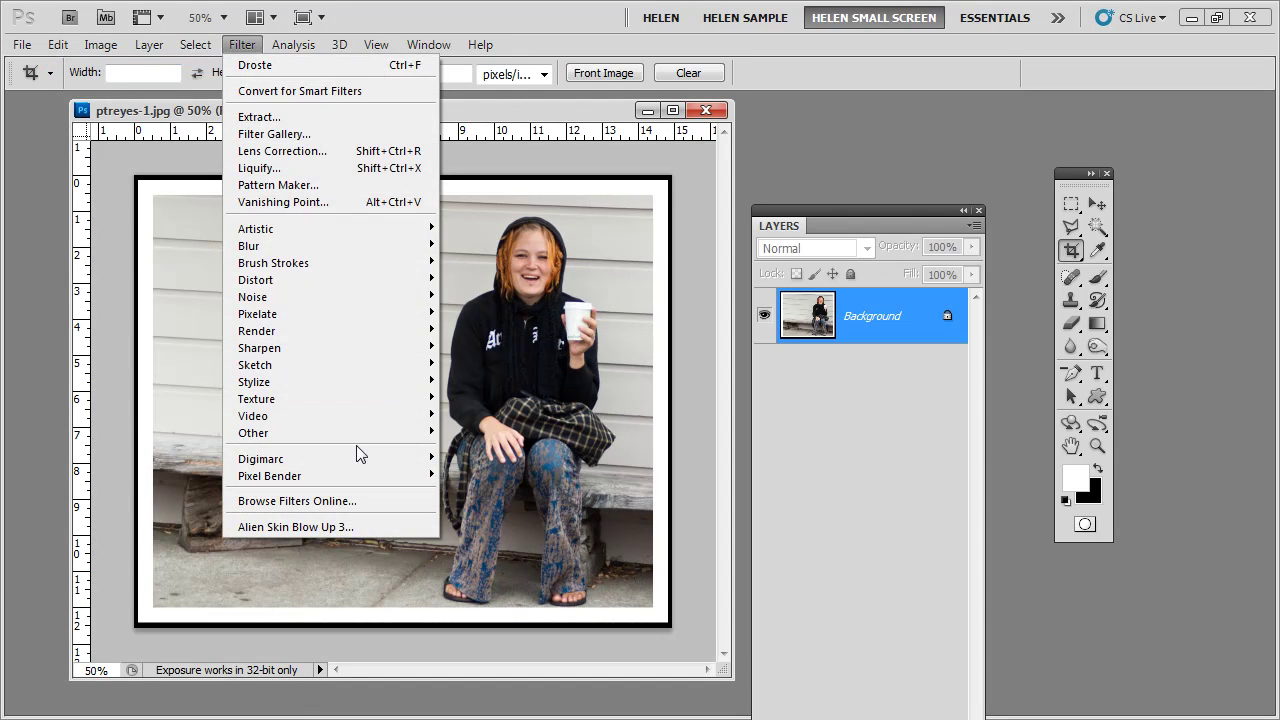
{"action": "mouse_move", "coordinate": [310, 474]}
{"action": "left_click", "coordinate": [160, 474]}
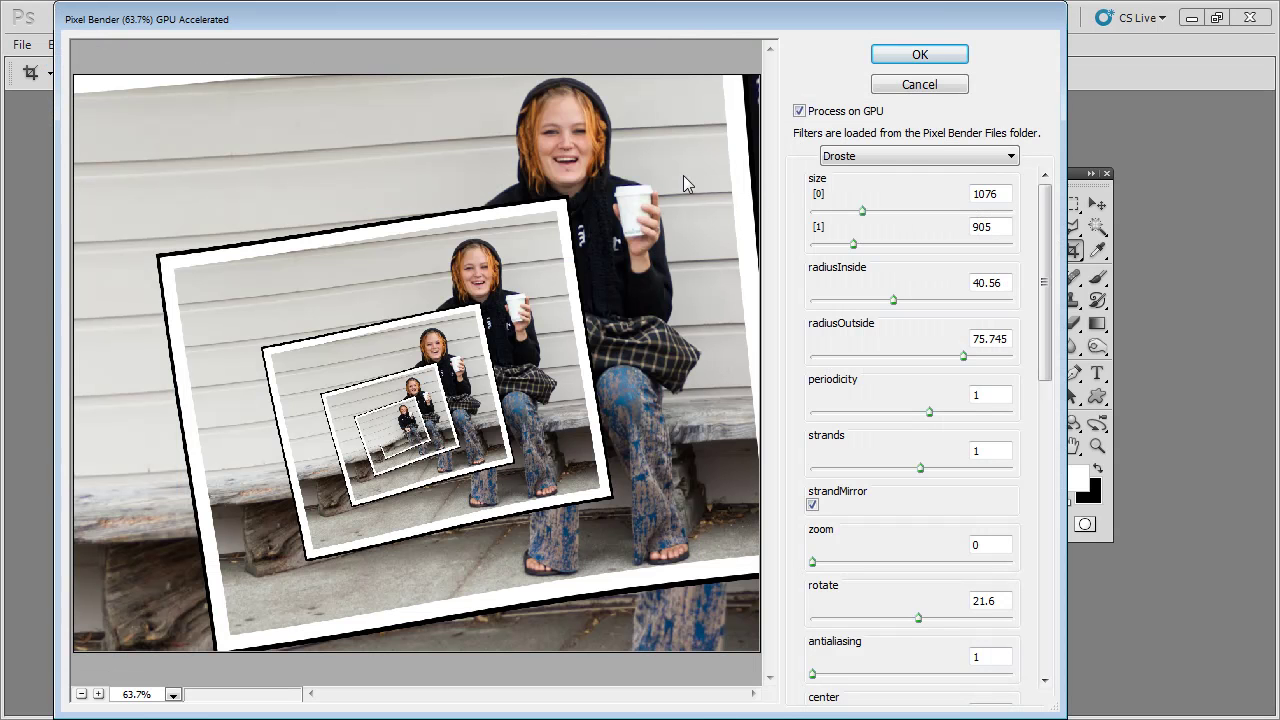
Step: Set levels to 12 and levelStart to 7, then apply the filter
{"action": "left_click_drag", "start_coordinate": [1045, 267], "coordinate": [1078, 480]}
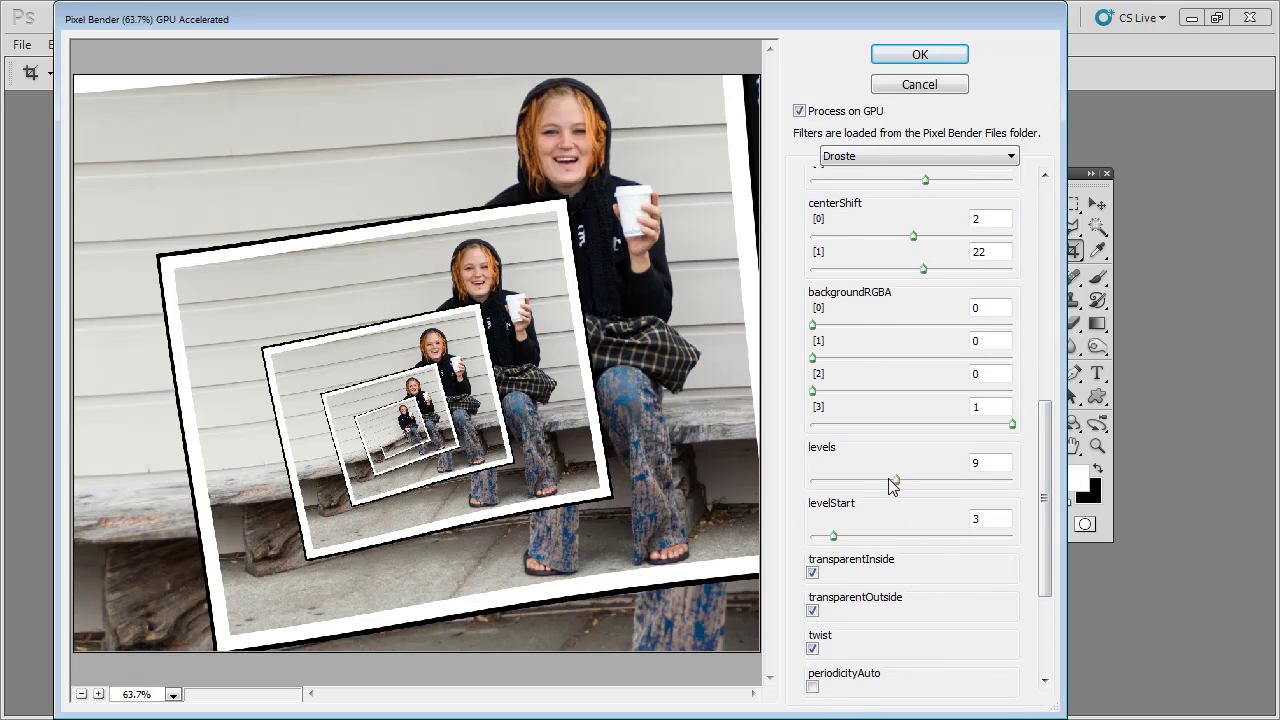
{"action": "left_click_drag", "start_coordinate": [892, 478], "coordinate": [969, 486]}
{"action": "left_click_drag", "start_coordinate": [833, 536], "coordinate": [867, 532]}
{"action": "left_click", "coordinate": [971, 481]}
{"action": "left_click_drag", "start_coordinate": [938, 485], "coordinate": [927, 480]}
{"action": "left_click_drag", "start_coordinate": [864, 533], "coordinate": [880, 534]}
{"action": "left_click", "coordinate": [914, 58]}
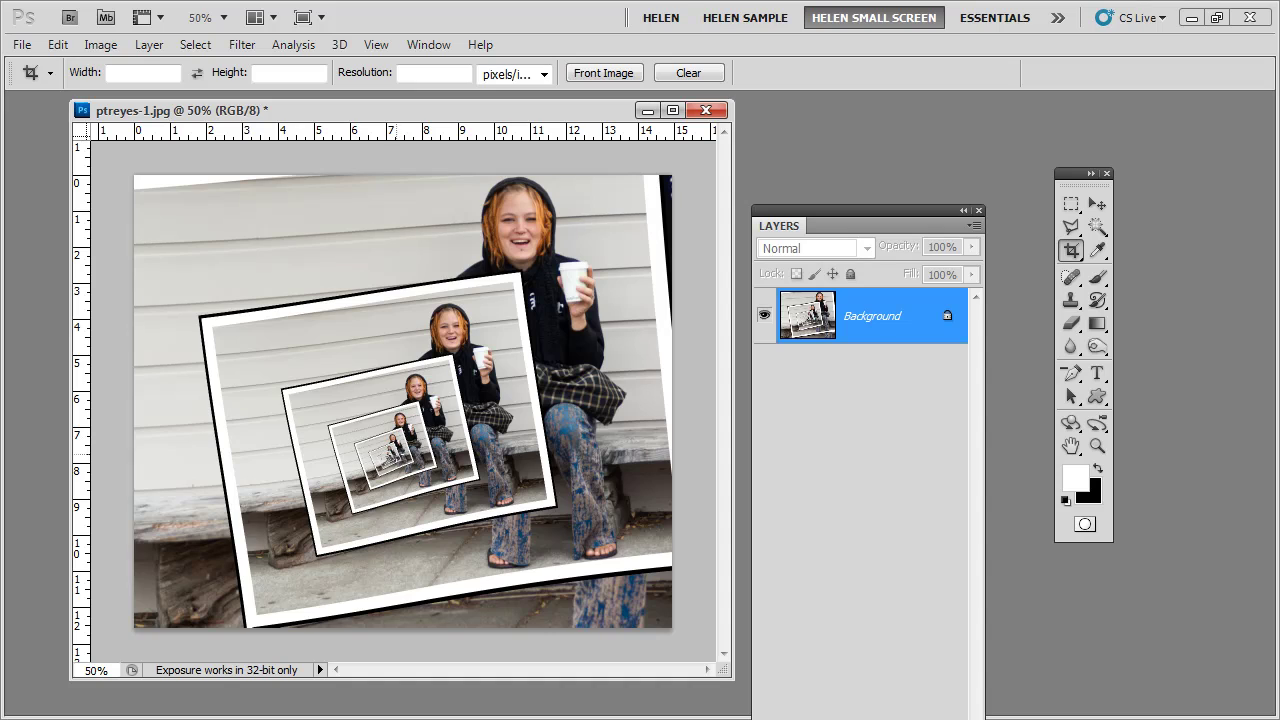